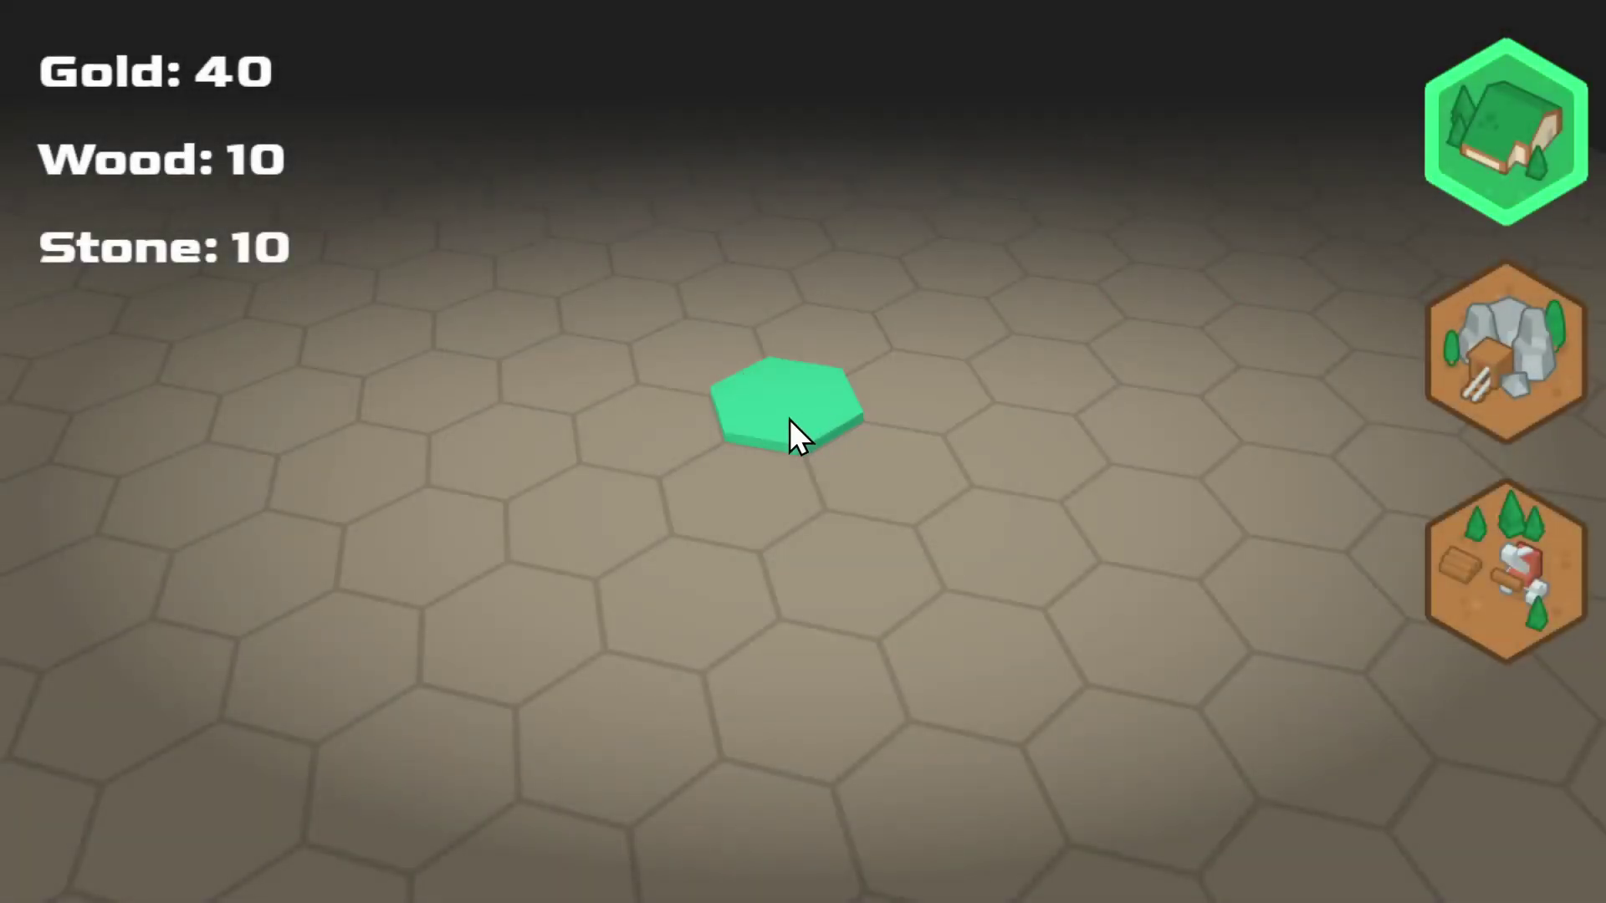
# Build a house on the green hex, then place a stone mine on the board
pyautogui.click(790, 422)
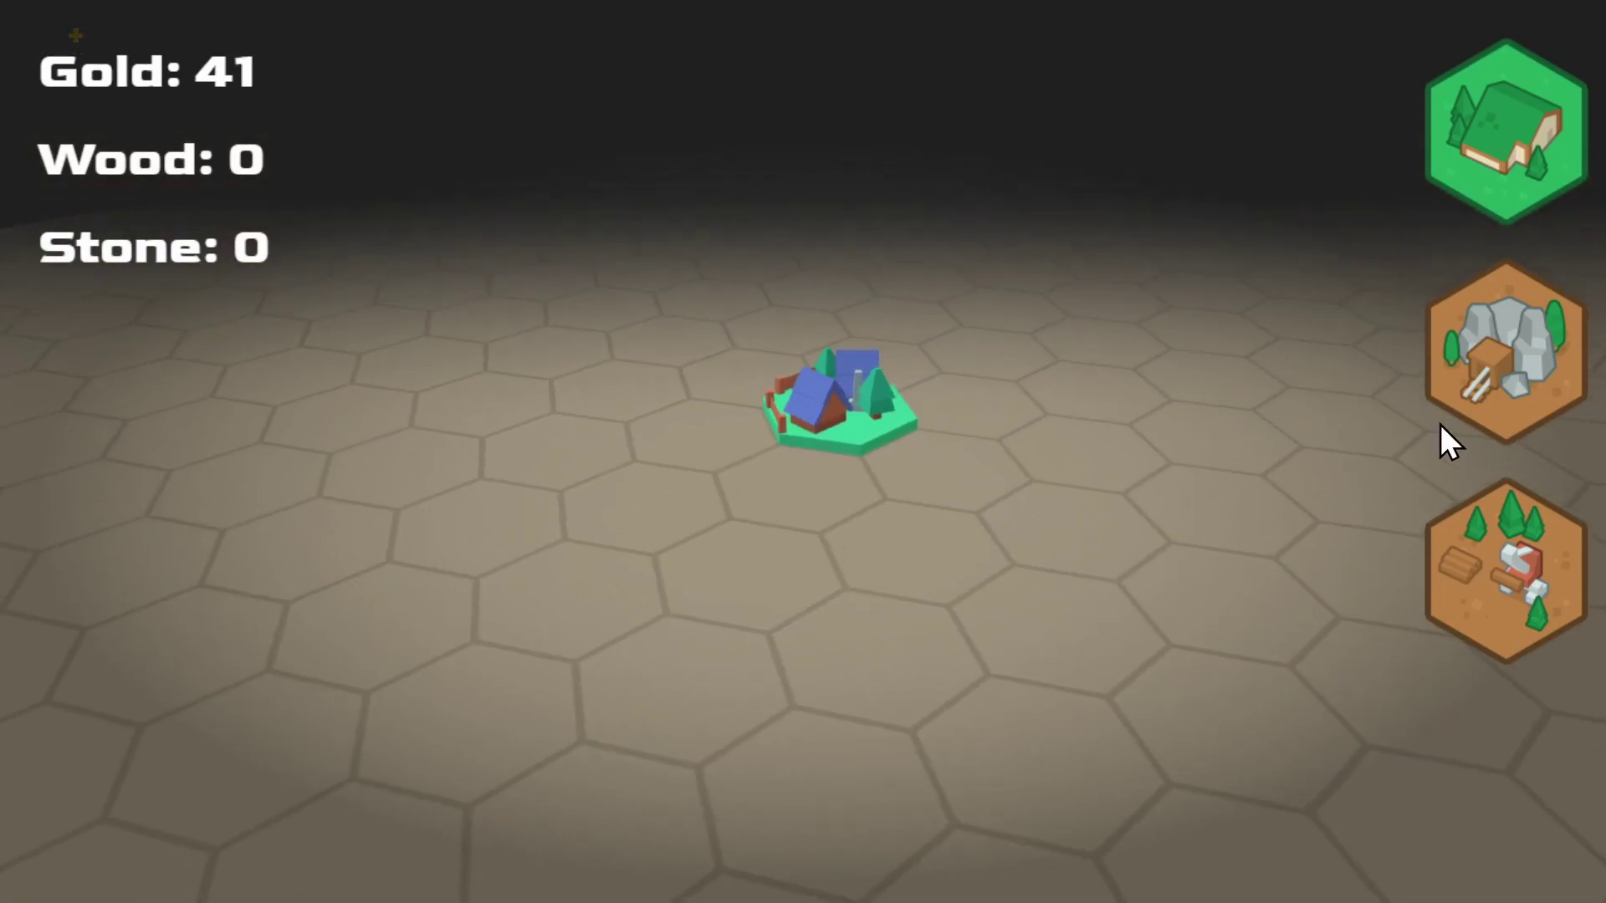
pyautogui.click(1441, 424)
pyautogui.click(741, 431)
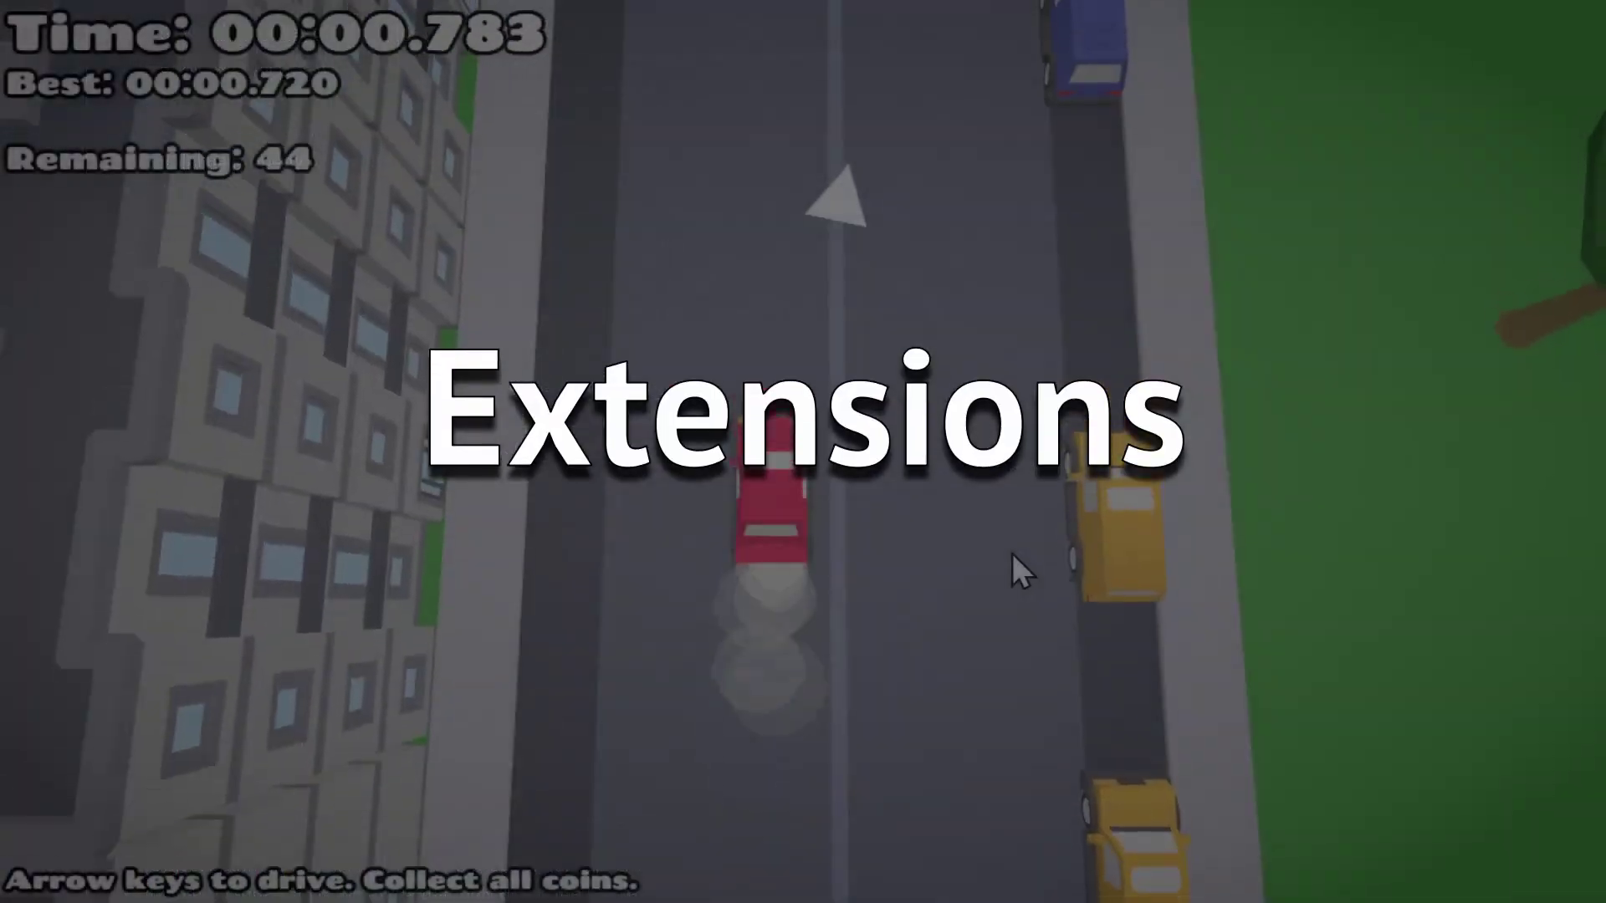
# Drive the red car to collect coins, then open the Mobile In-App Purchase extension details
pyautogui.press('Up')
pyautogui.press('Left')
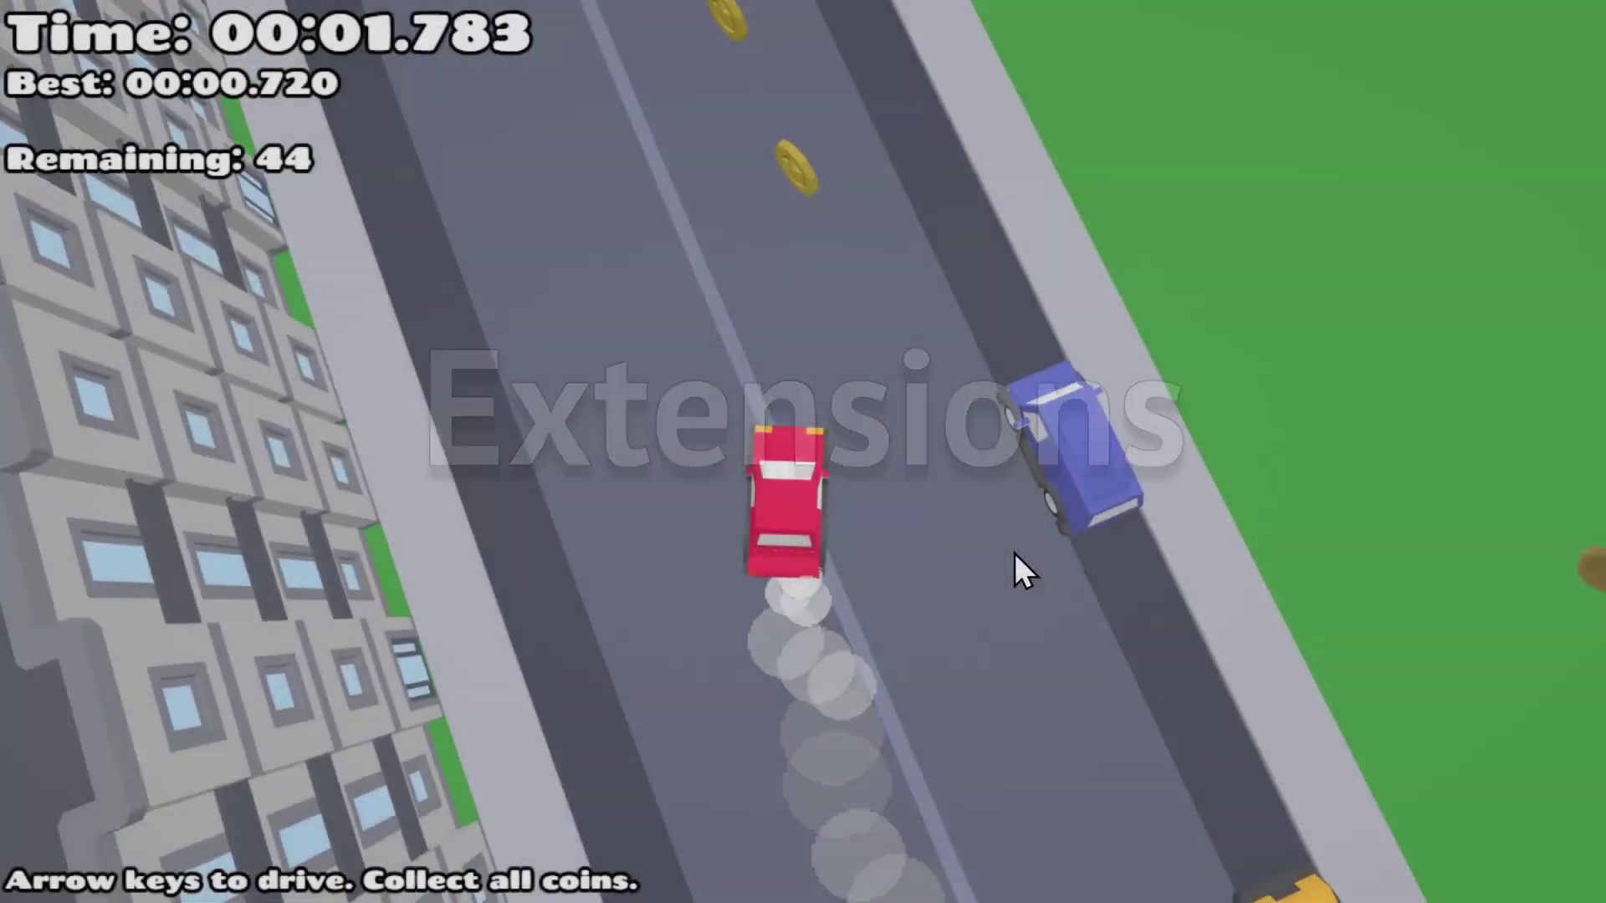
pyautogui.press('Up')
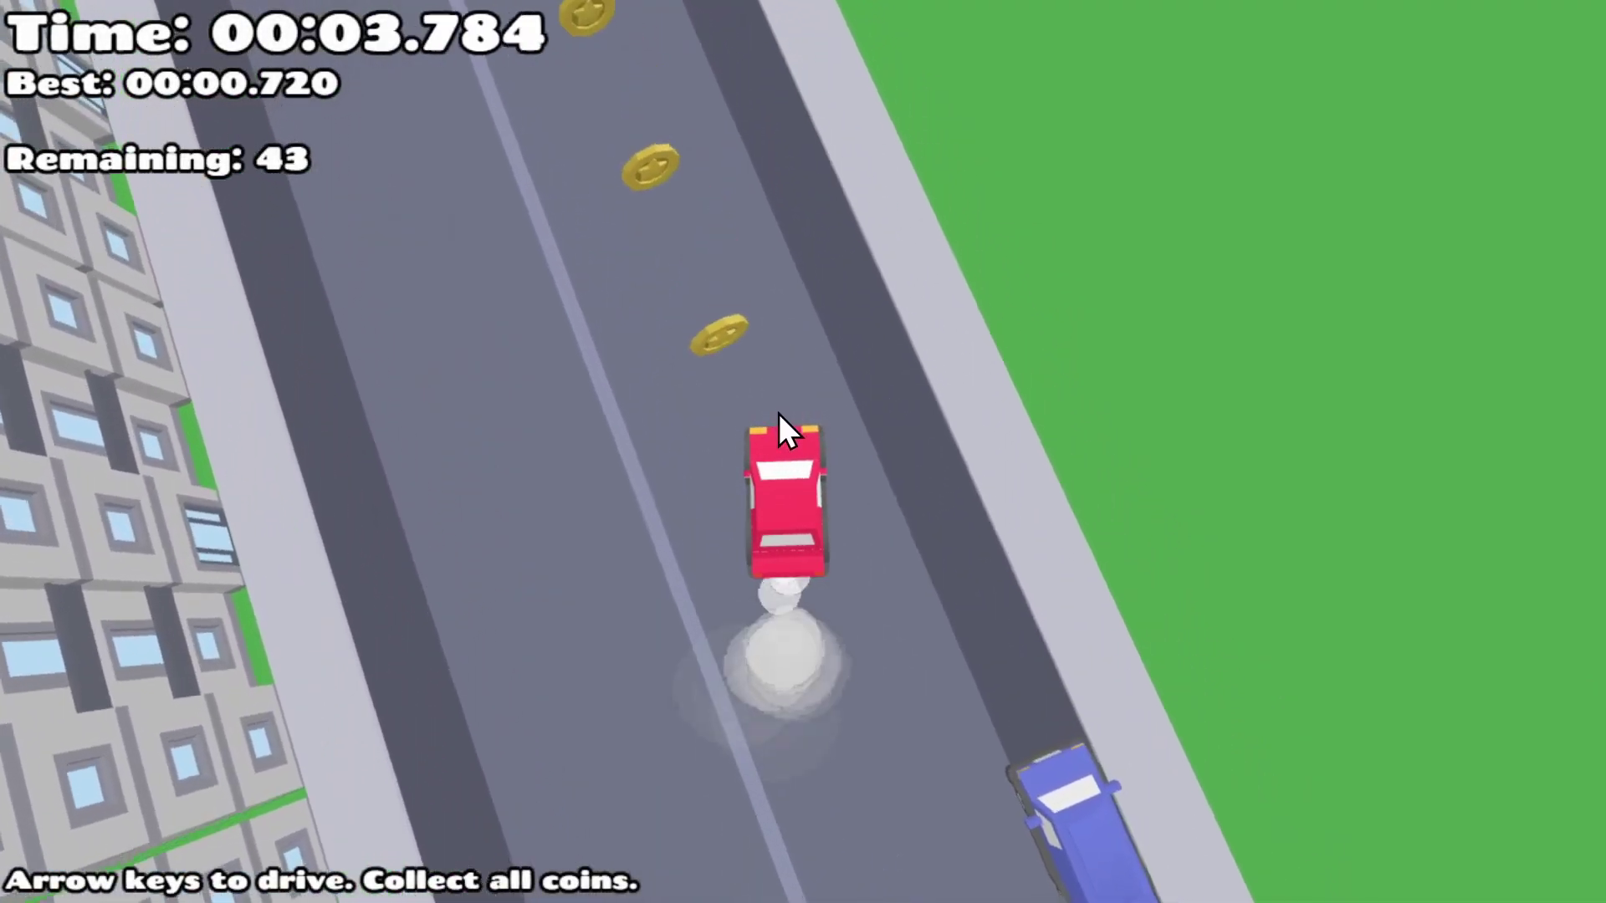
pyautogui.press('Left')
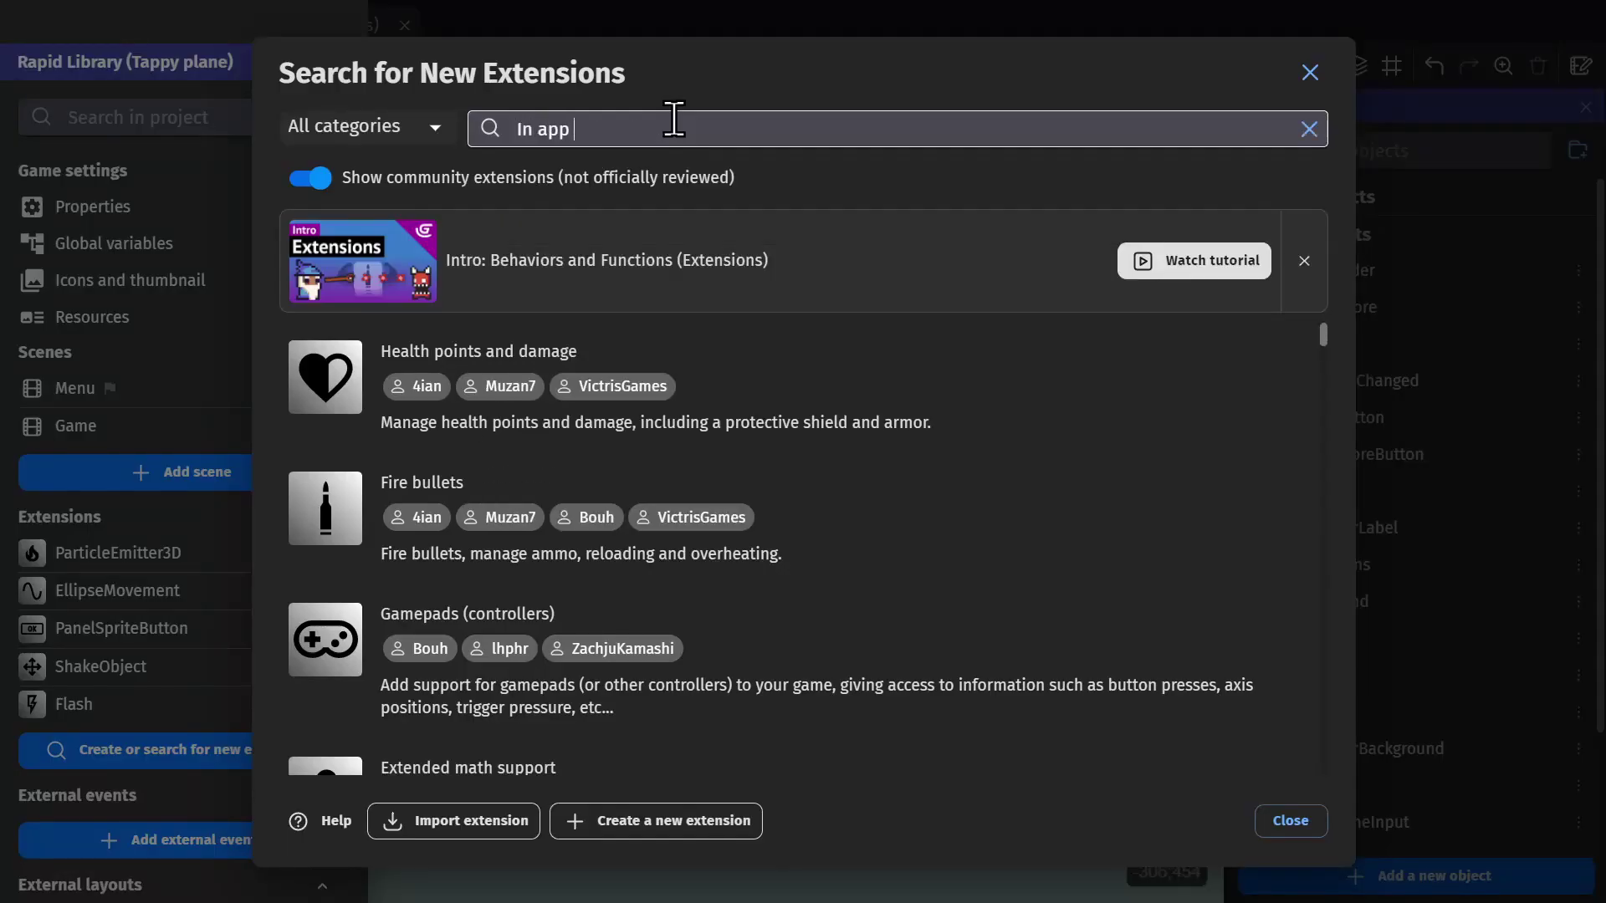
pyautogui.click(657, 431)
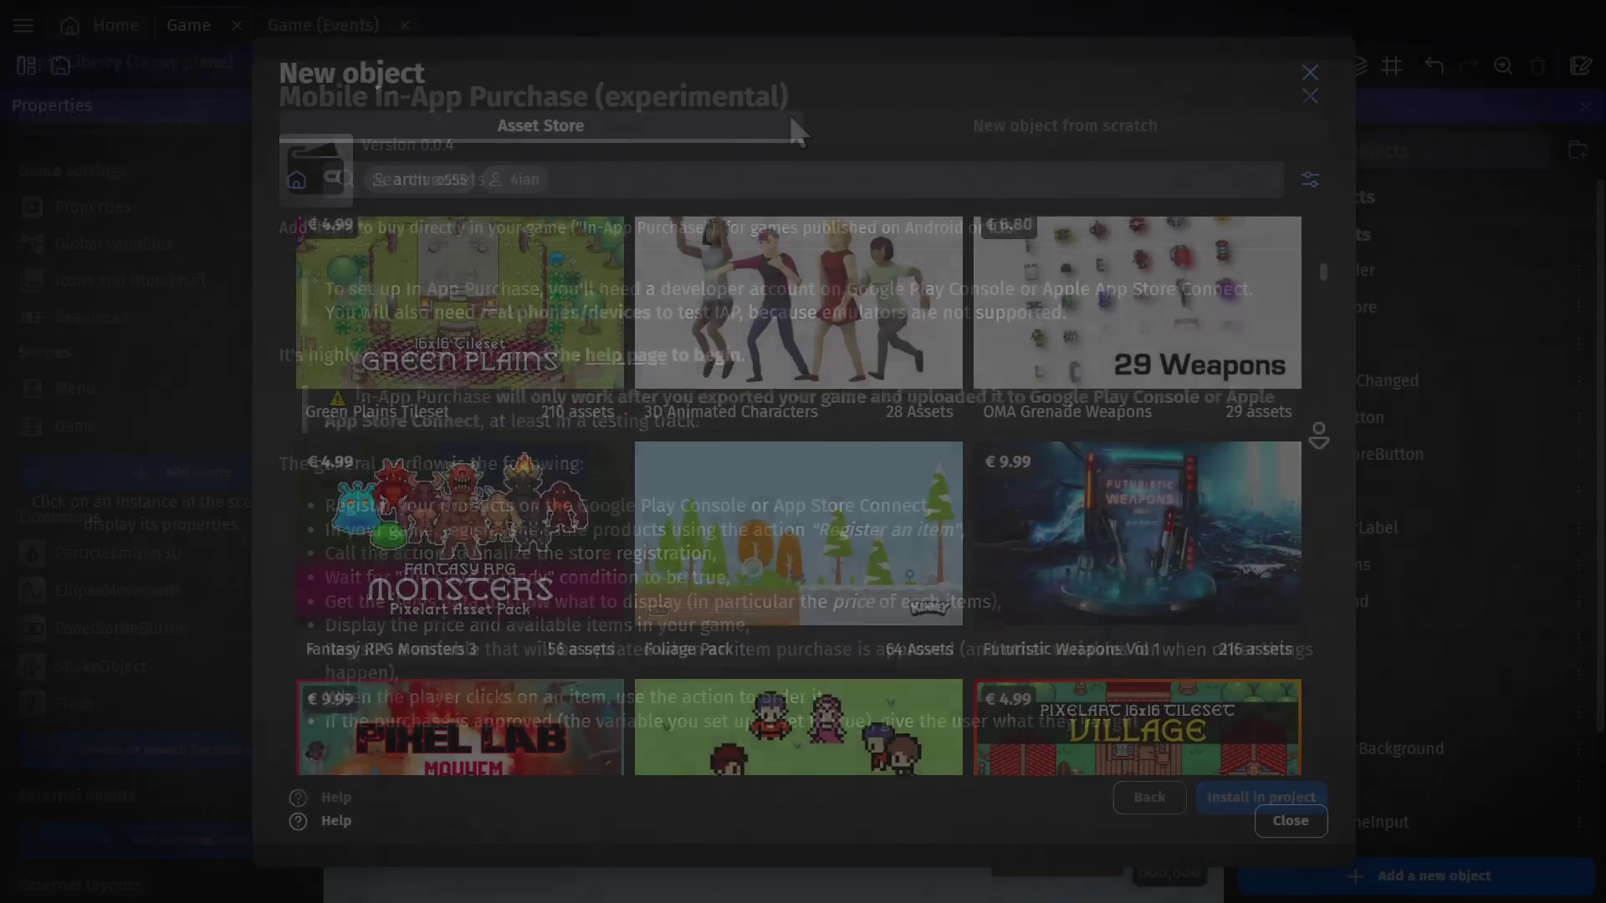
# Scroll through the asset store packs and preview a pack's cave screenshot
pyautogui.scroll(-3, 799, 502)
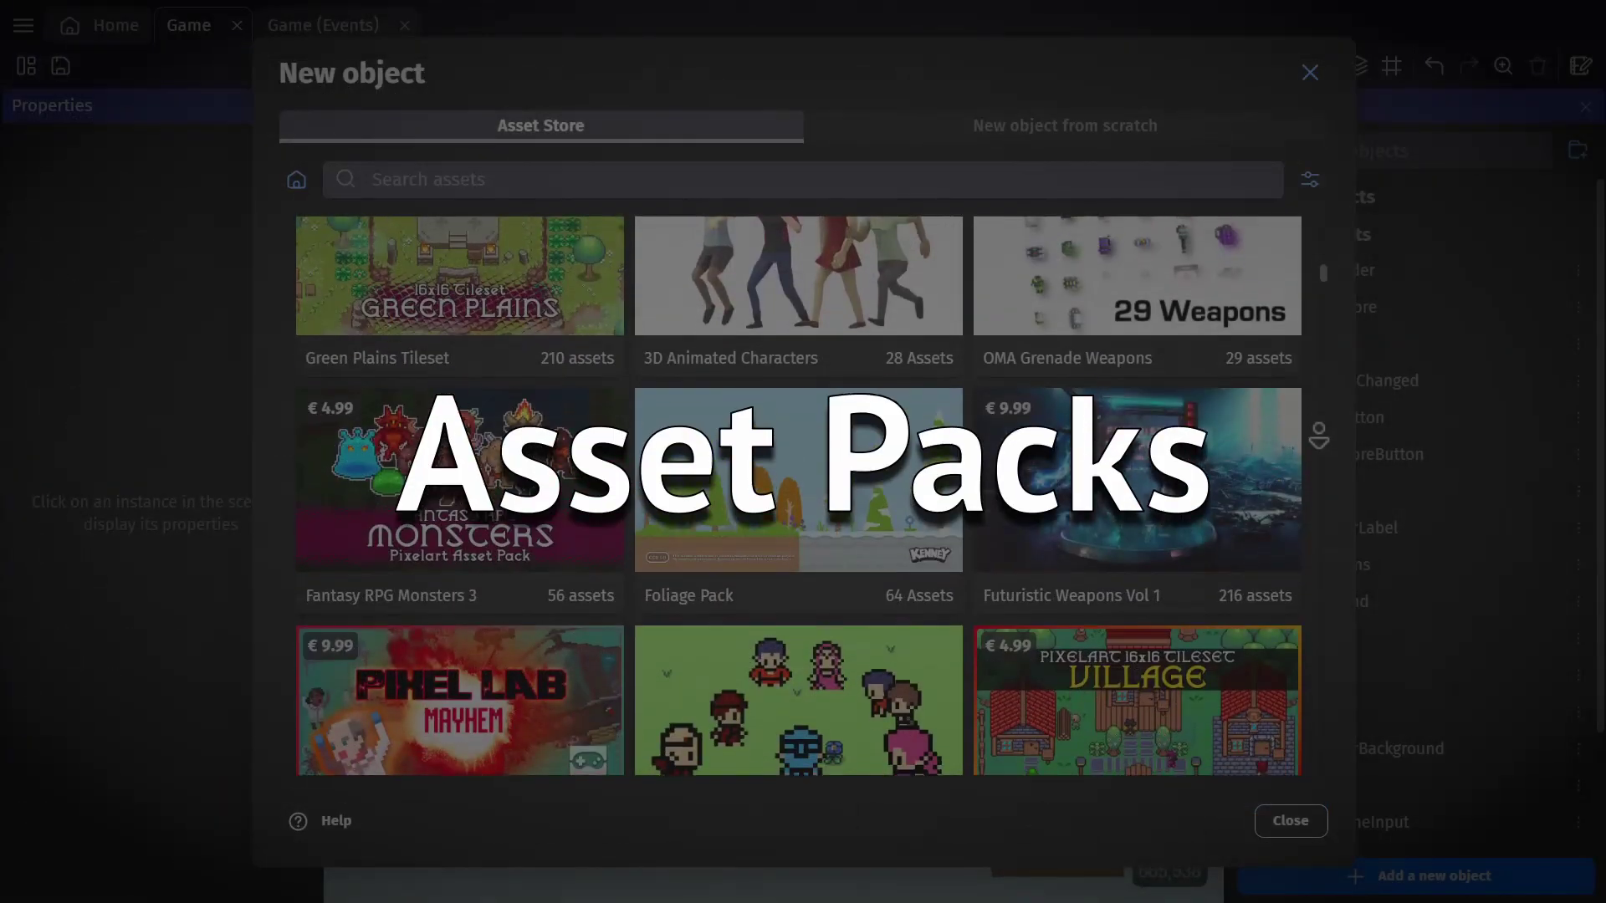
pyautogui.scroll(-2, 1318, 435)
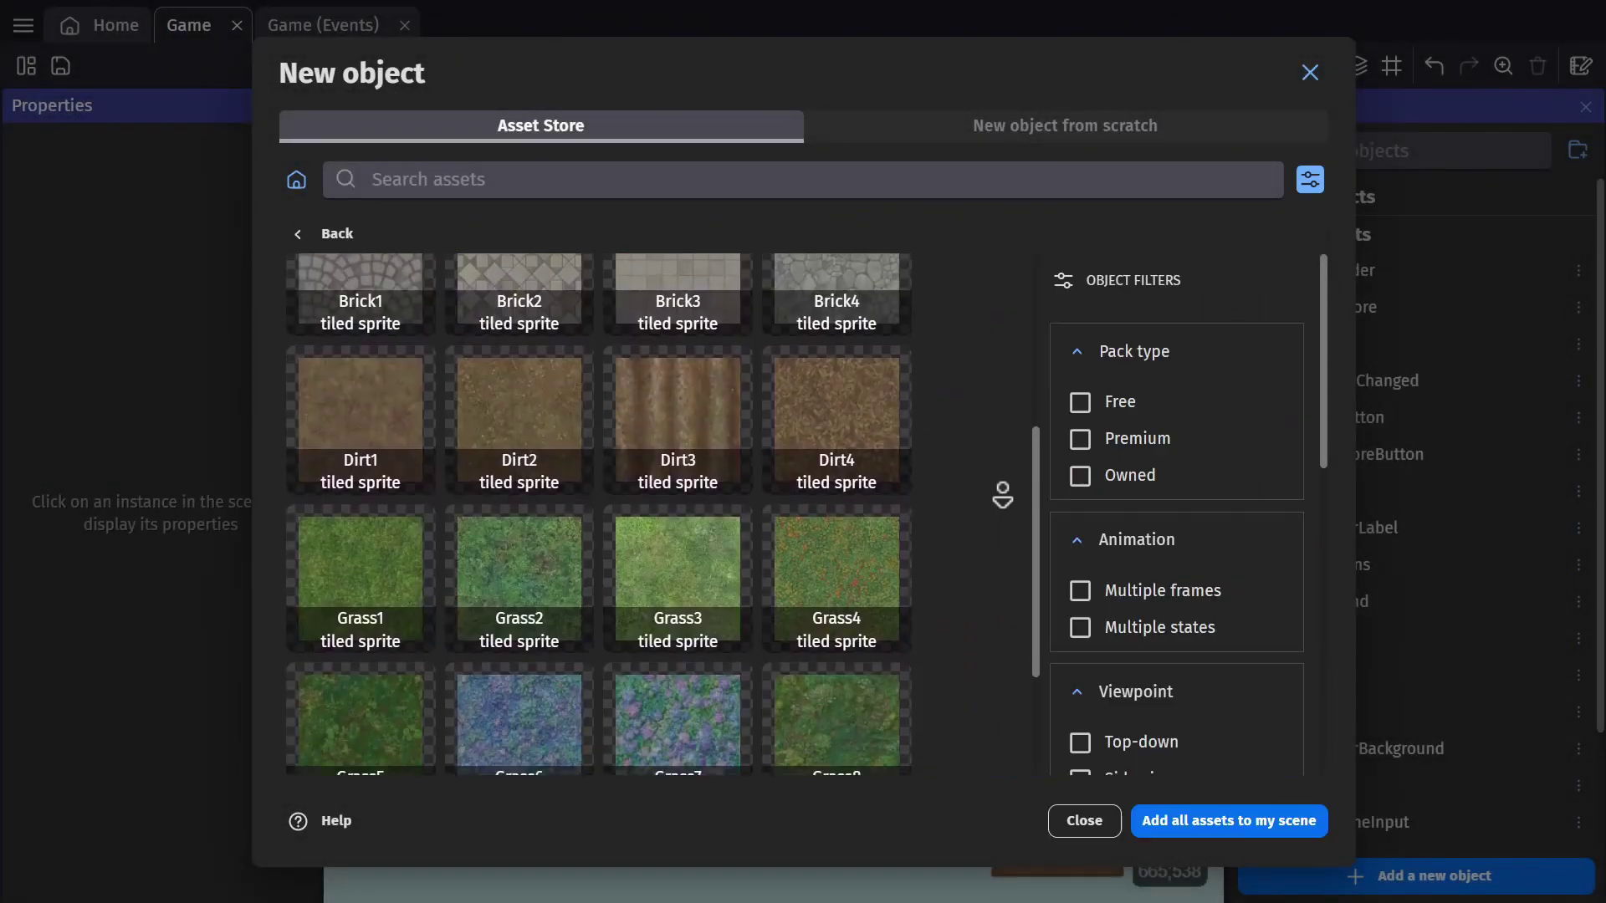
pyautogui.scroll(-1, 1004, 493)
pyautogui.scroll(-2, 1002, 494)
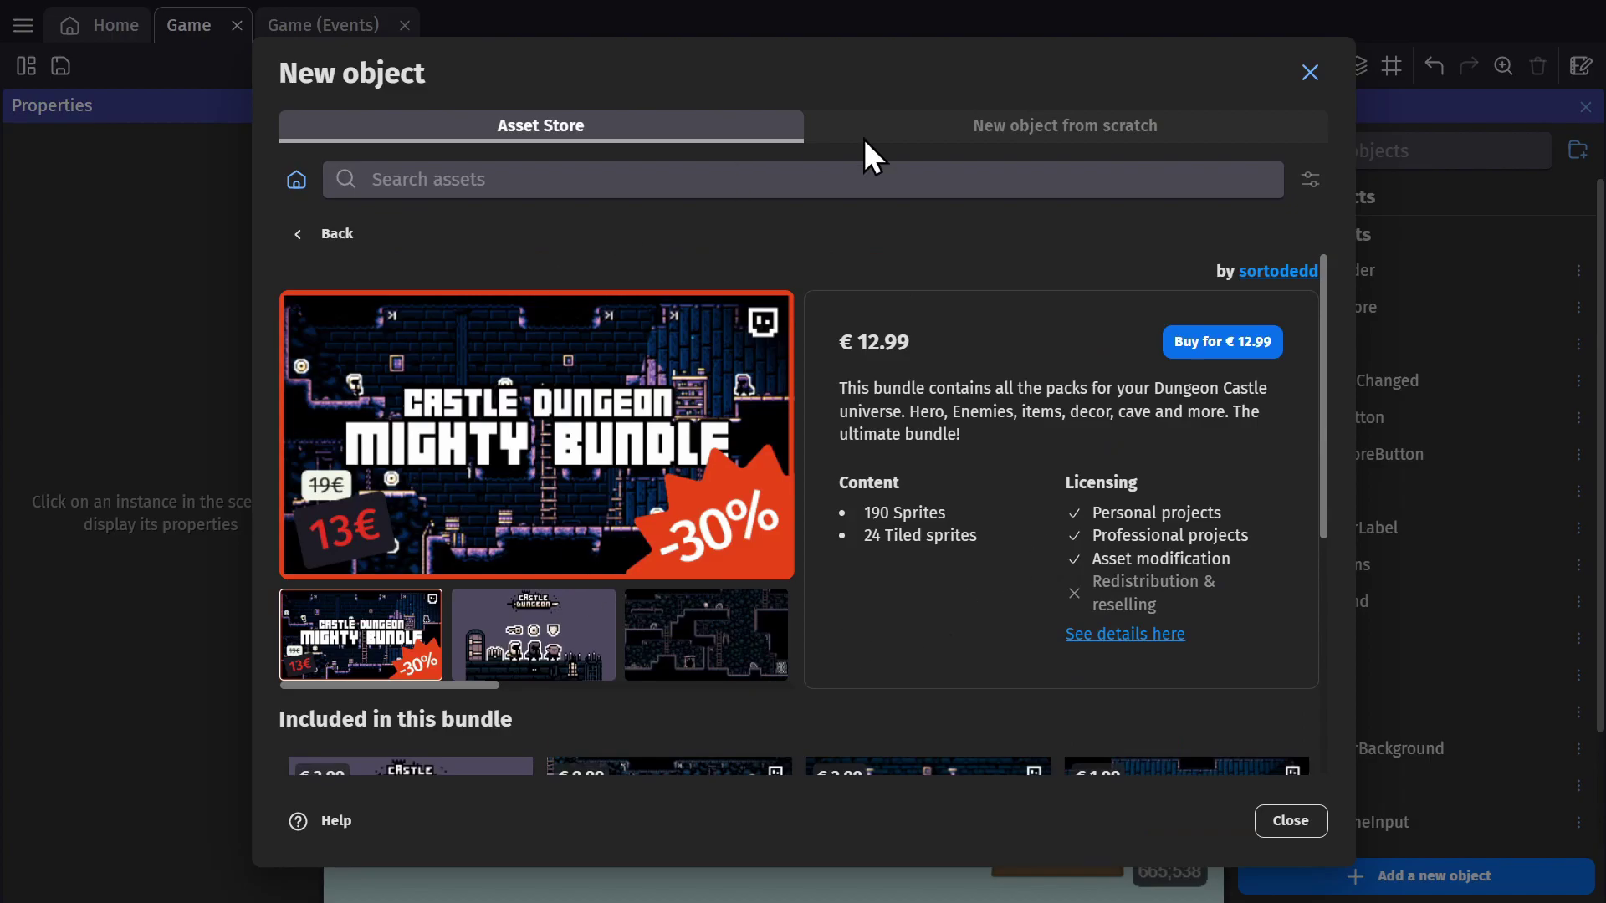
pyautogui.click(690, 634)
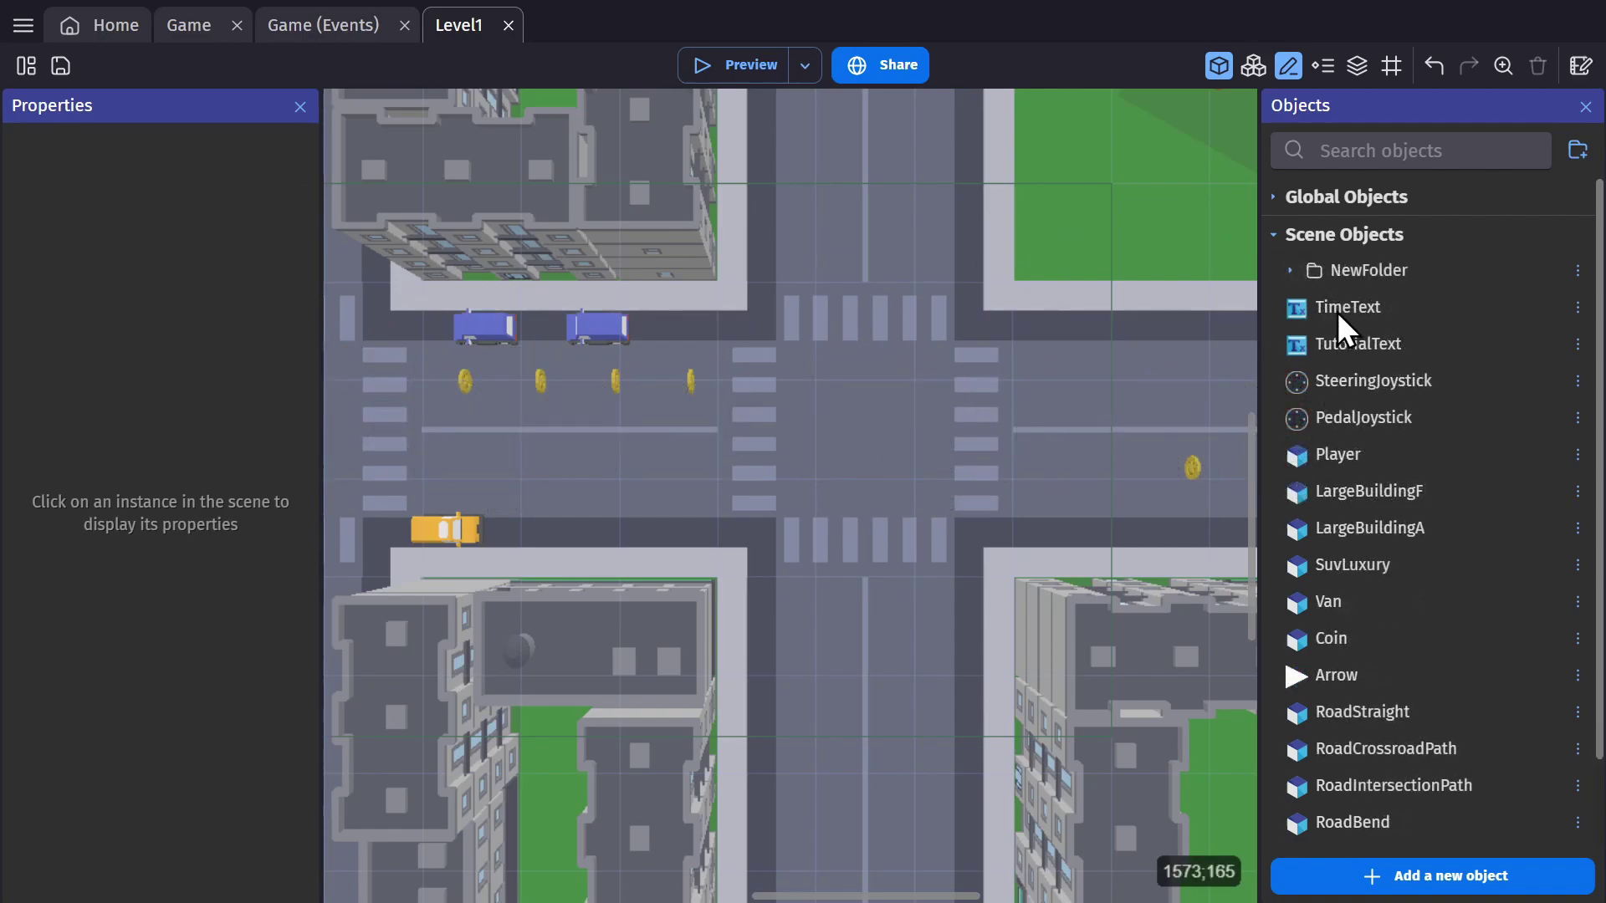
# Create a new folder among the scene objects, move TimeText into it, and widen the list
pyautogui.click(1338, 309)
pyautogui.click(1576, 151)
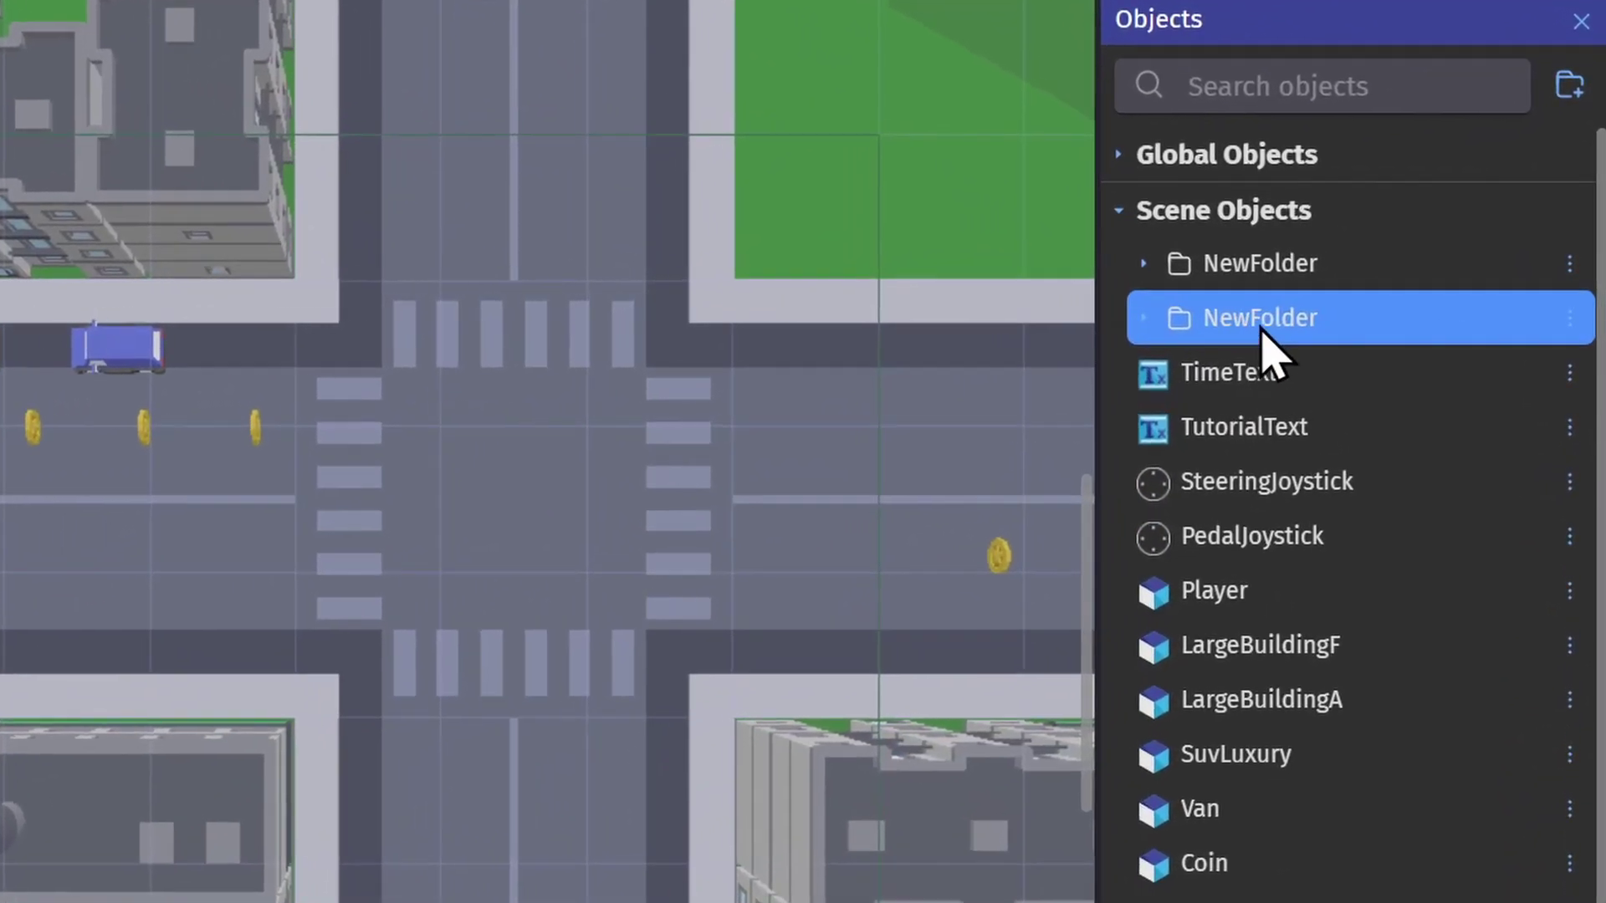
pyautogui.moveTo(1175, 378); pyautogui.dragTo(1198, 322)
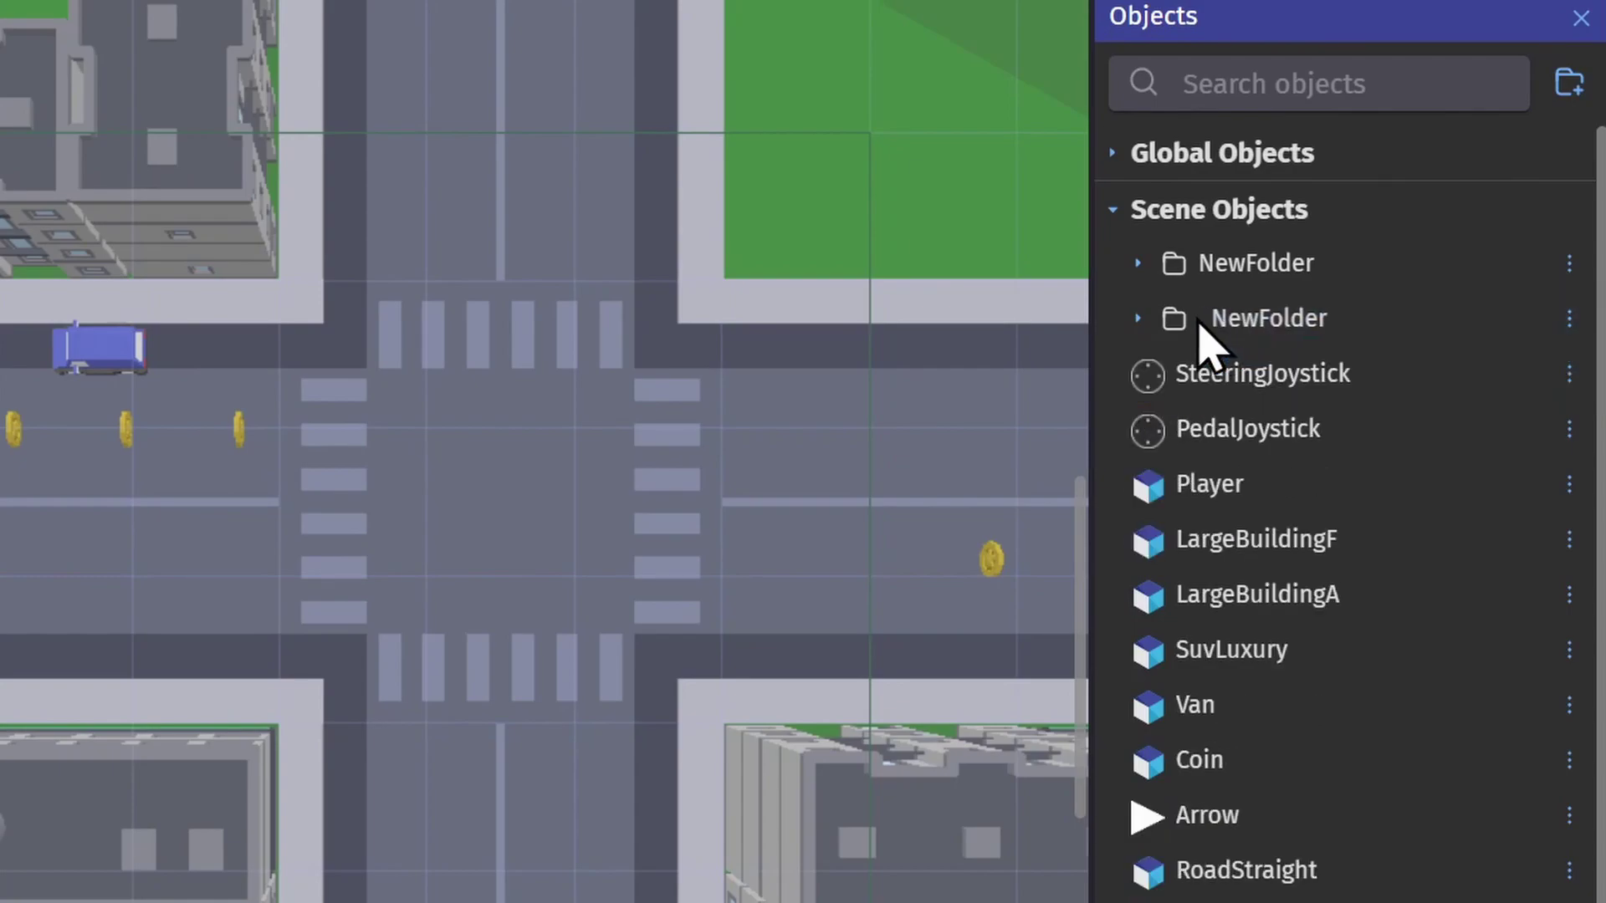
pyautogui.click(1140, 319)
pyautogui.moveTo(1082, 556); pyautogui.dragTo(832, 609)
# Nest a chain of four new folders inside the inner folder
pyautogui.click(968, 435)
pyautogui.click(1566, 81)
pyautogui.click(1566, 81)
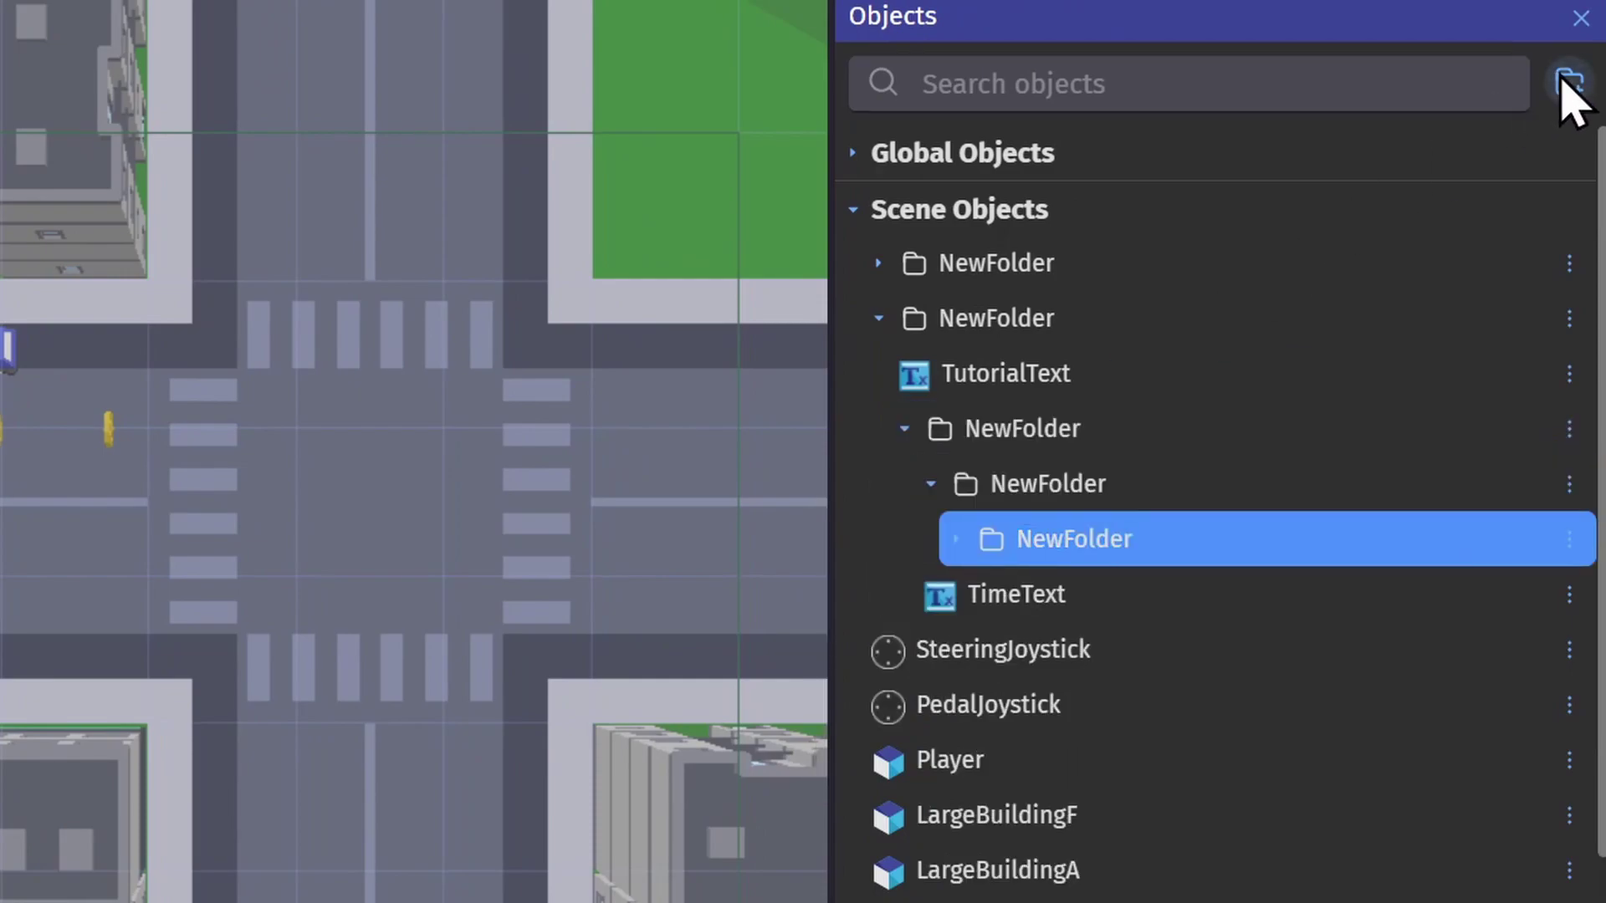
pyautogui.click(1566, 81)
pyautogui.click(1566, 81)
pyautogui.click(1566, 81)
pyautogui.click(1566, 81)
pyautogui.click(1566, 81)
pyautogui.click(1566, 82)
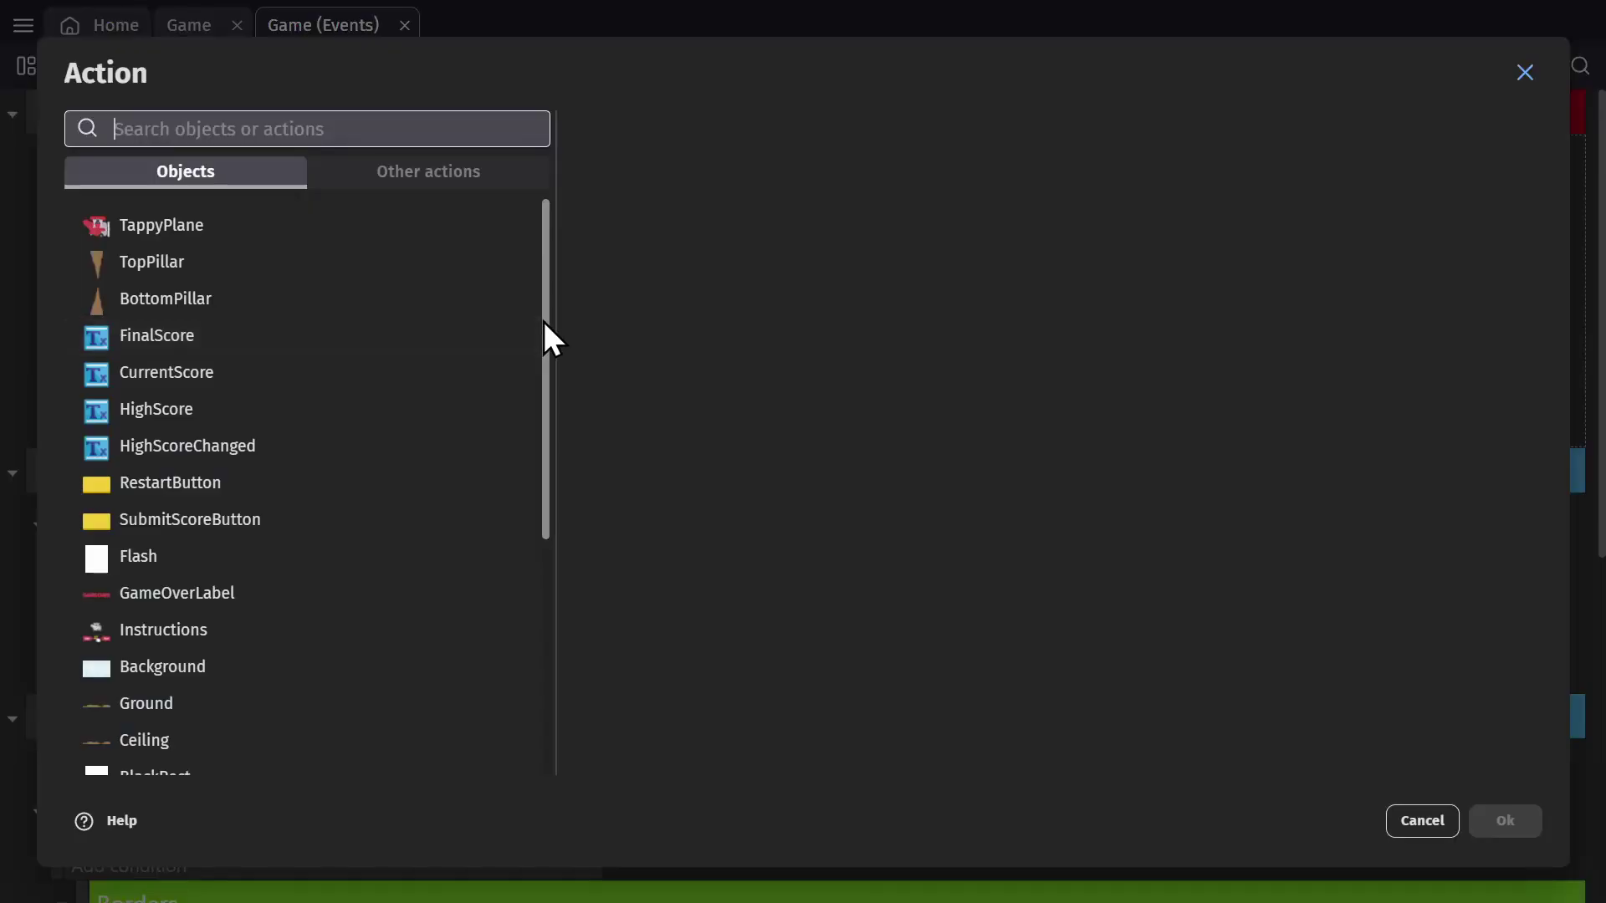
pyautogui.moveTo(544, 327); pyautogui.dragTo(554, 623)
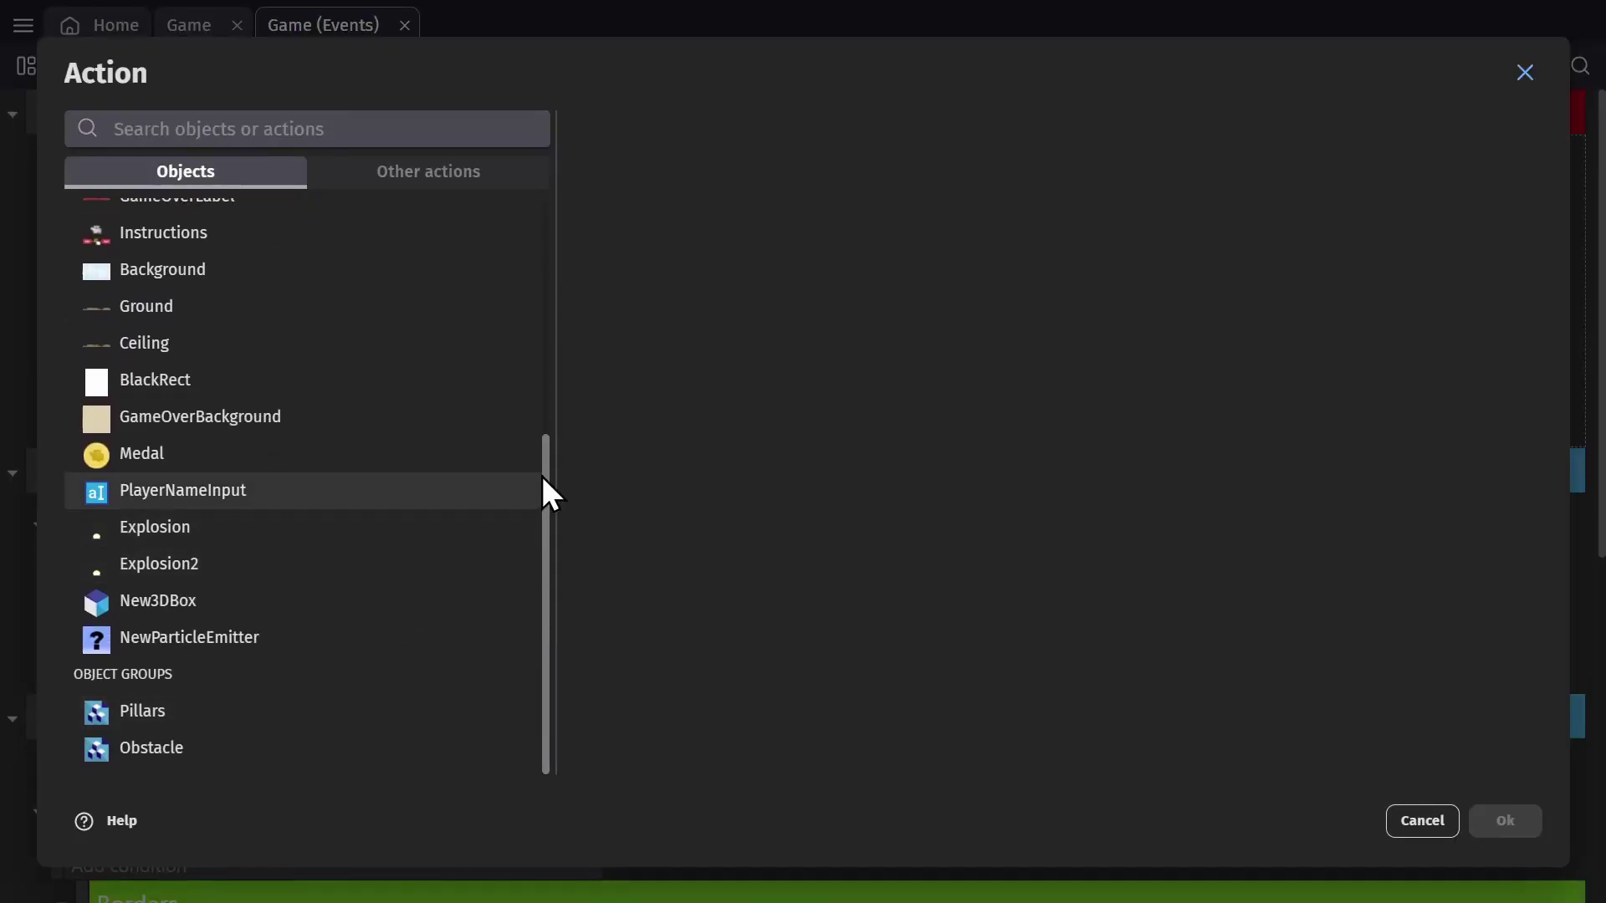
# Scroll the Objects list back to the top and filter it by 'thi'
pyautogui.moveTo(541, 480); pyautogui.dragTo(548, 209)
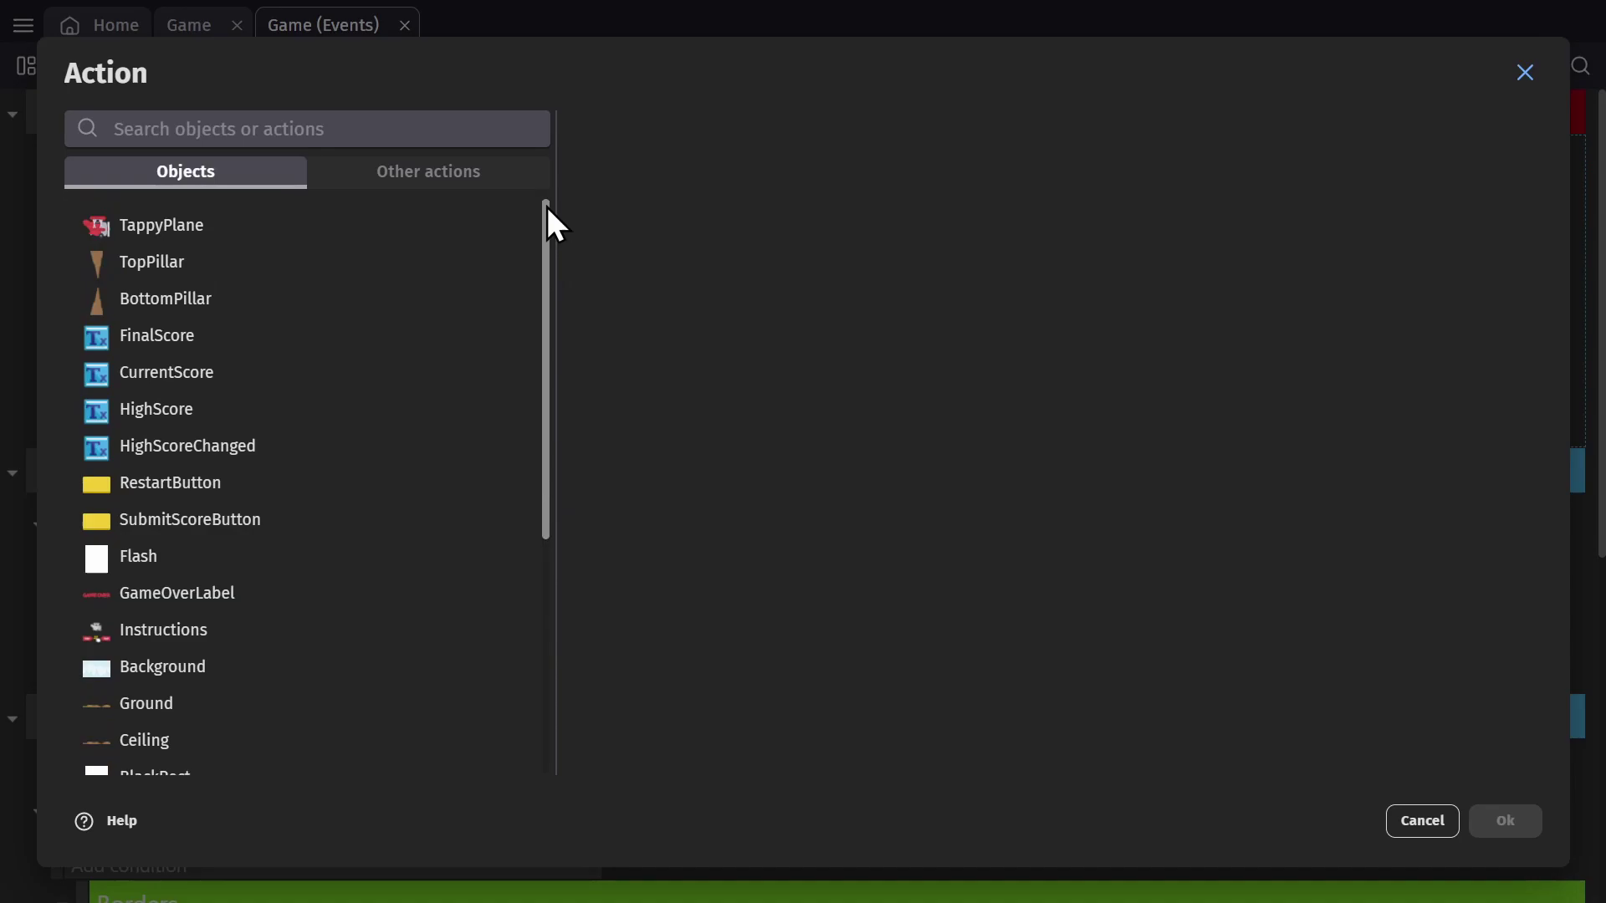
pyautogui.click(352, 132)
pyautogui.write('thing')
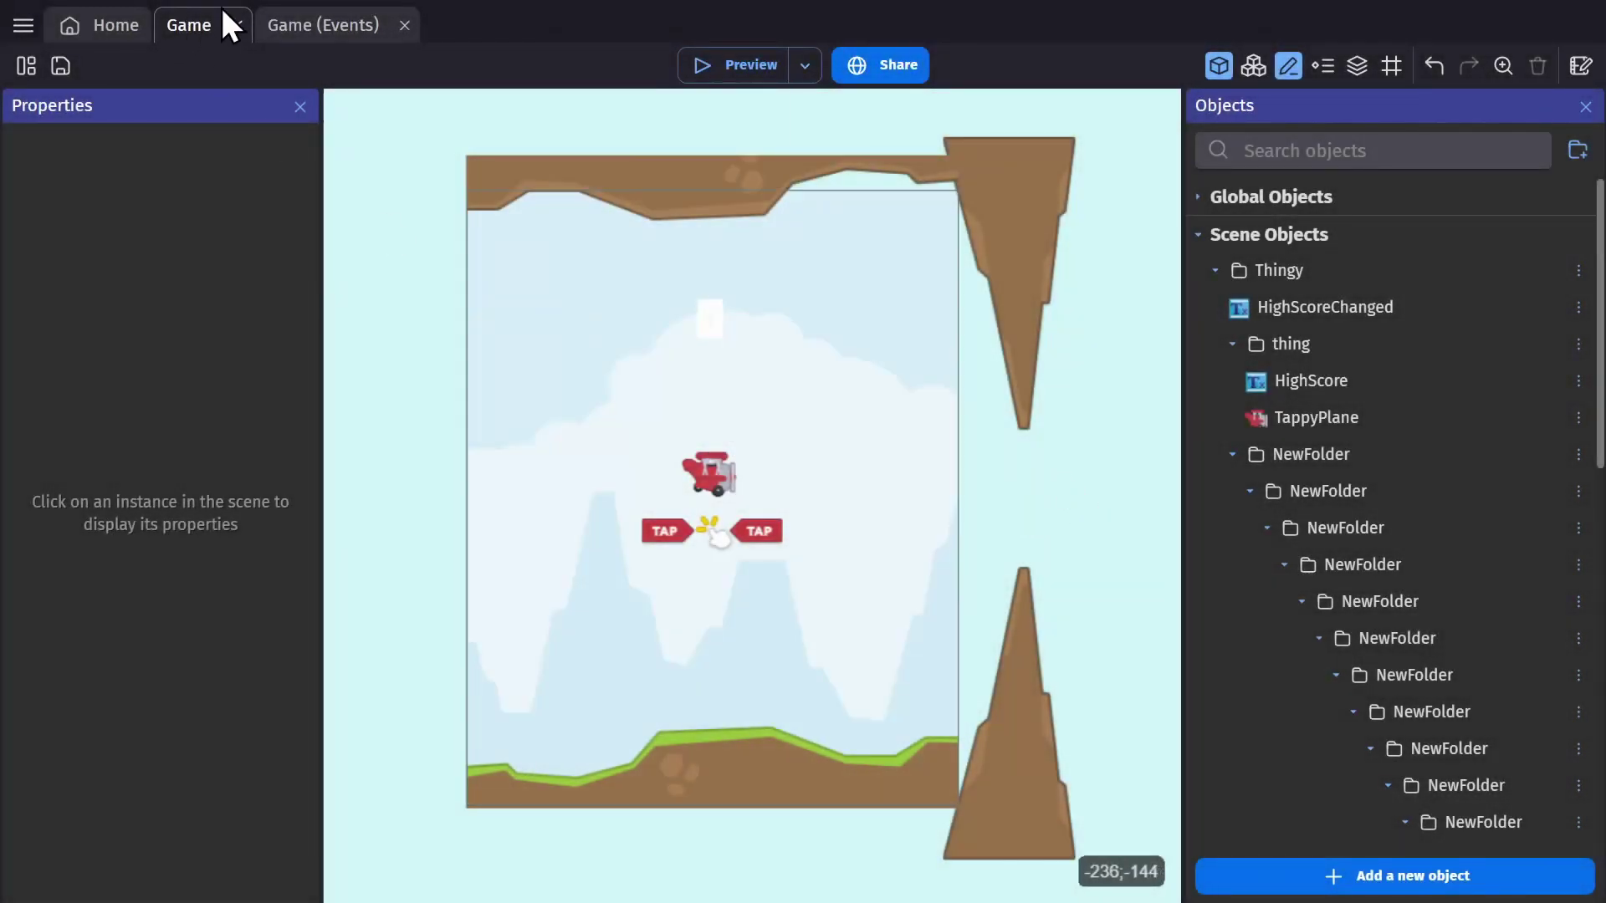
# Add a TappyPlane 'Change the x position' action to the Initialization event with value Points
pyautogui.click(295, 27)
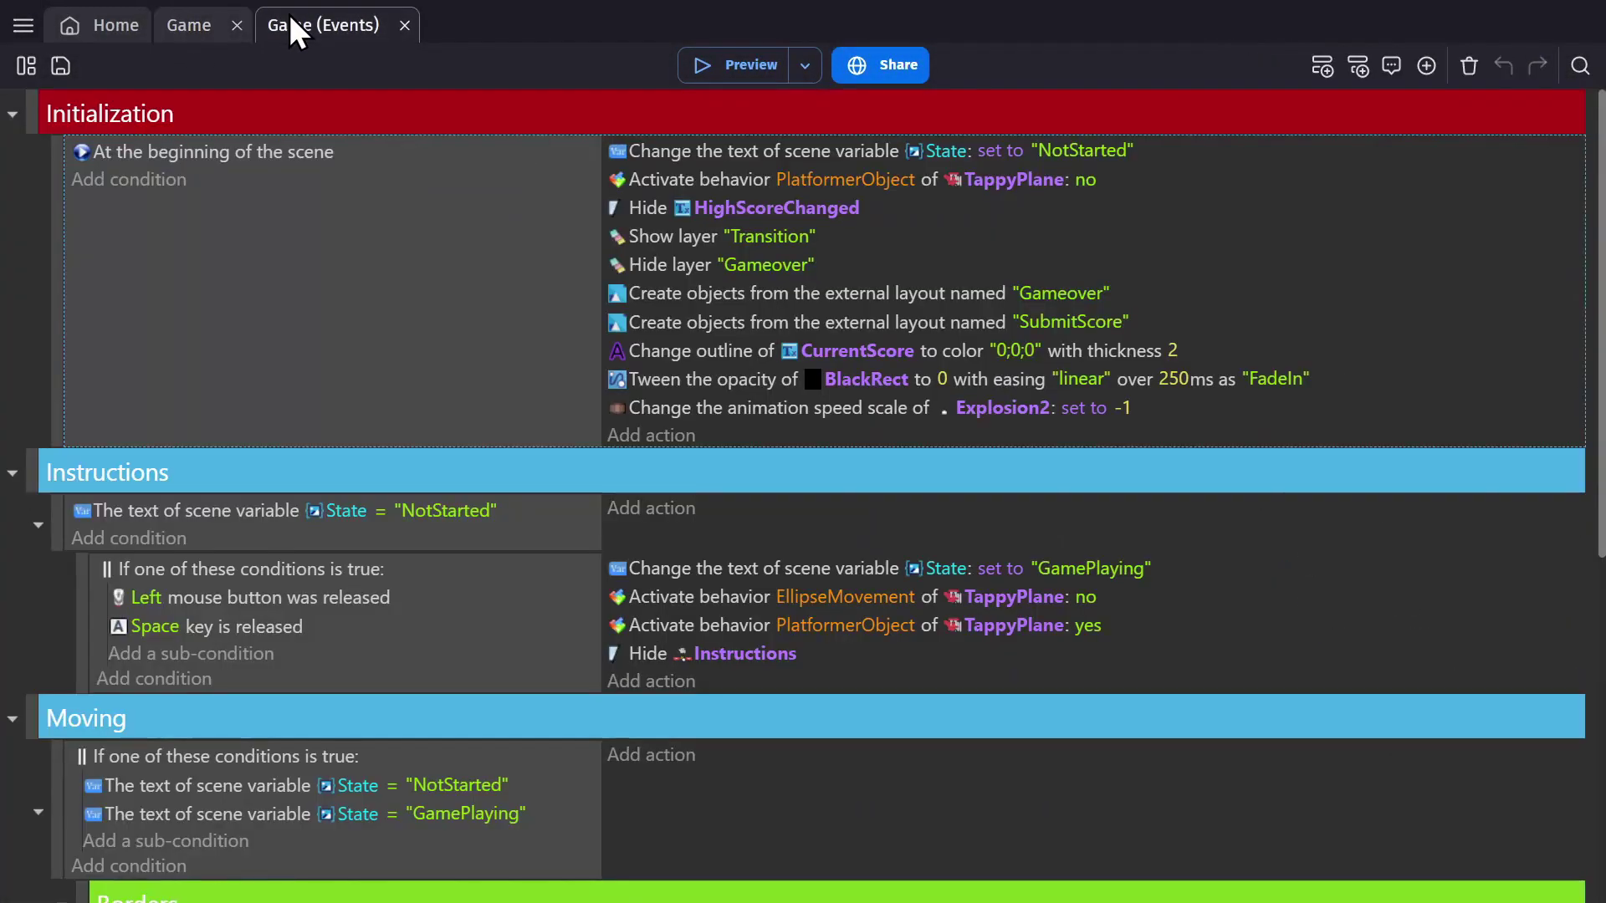
pyautogui.click(640, 435)
pyautogui.write('position')
pyautogui.click(544, 269)
pyautogui.click(708, 210)
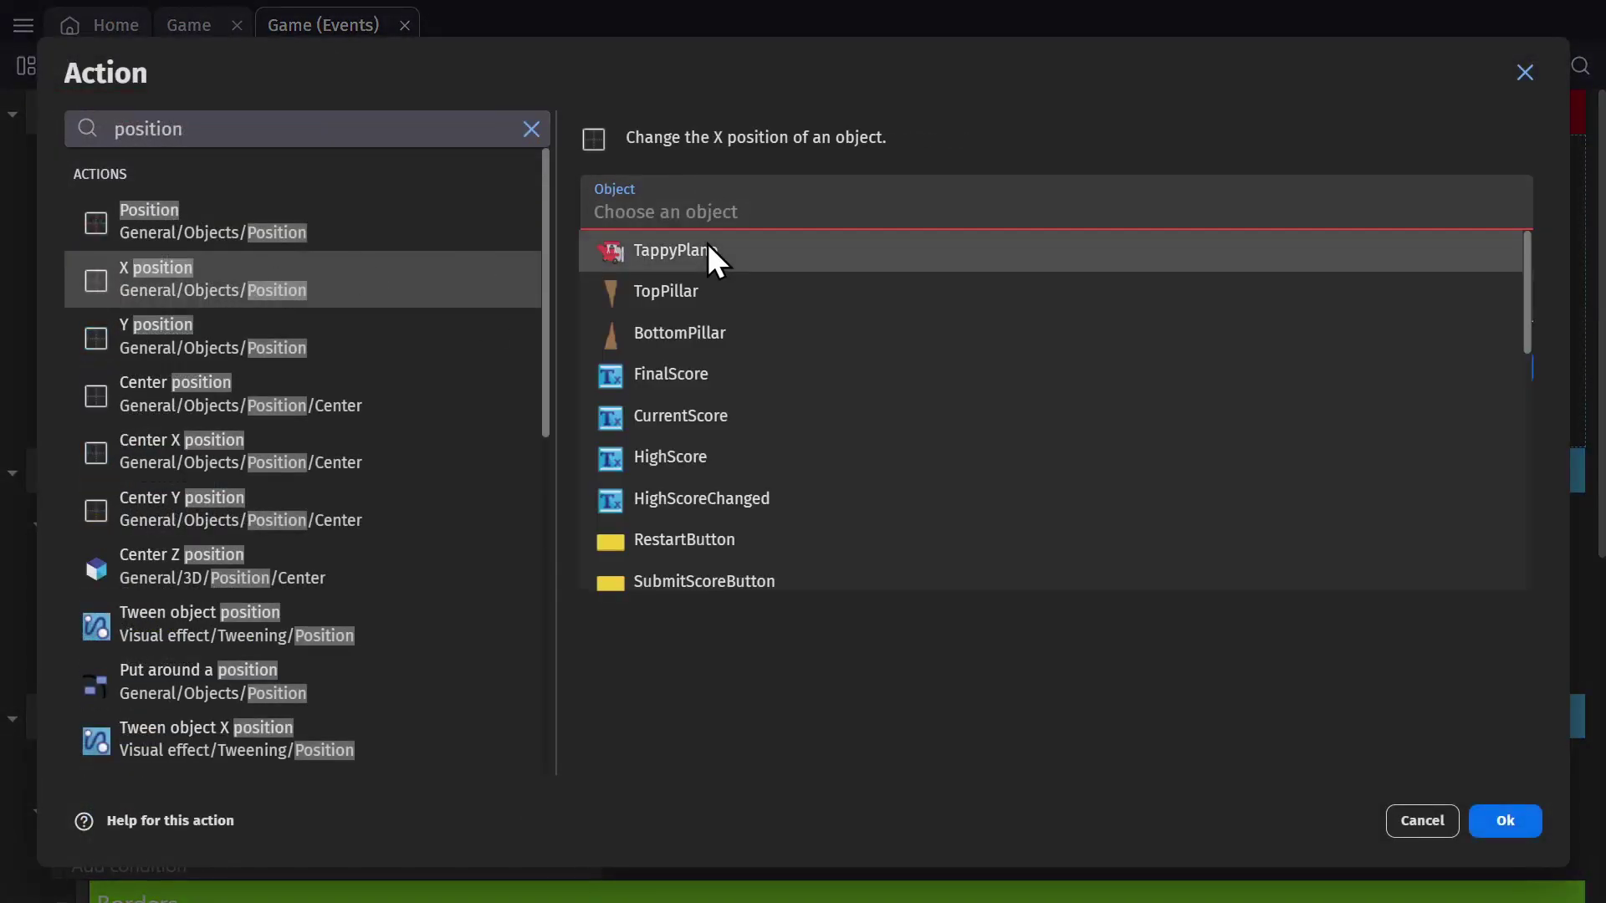
pyautogui.click(708, 243)
pyautogui.click(662, 345)
pyautogui.write('Global')
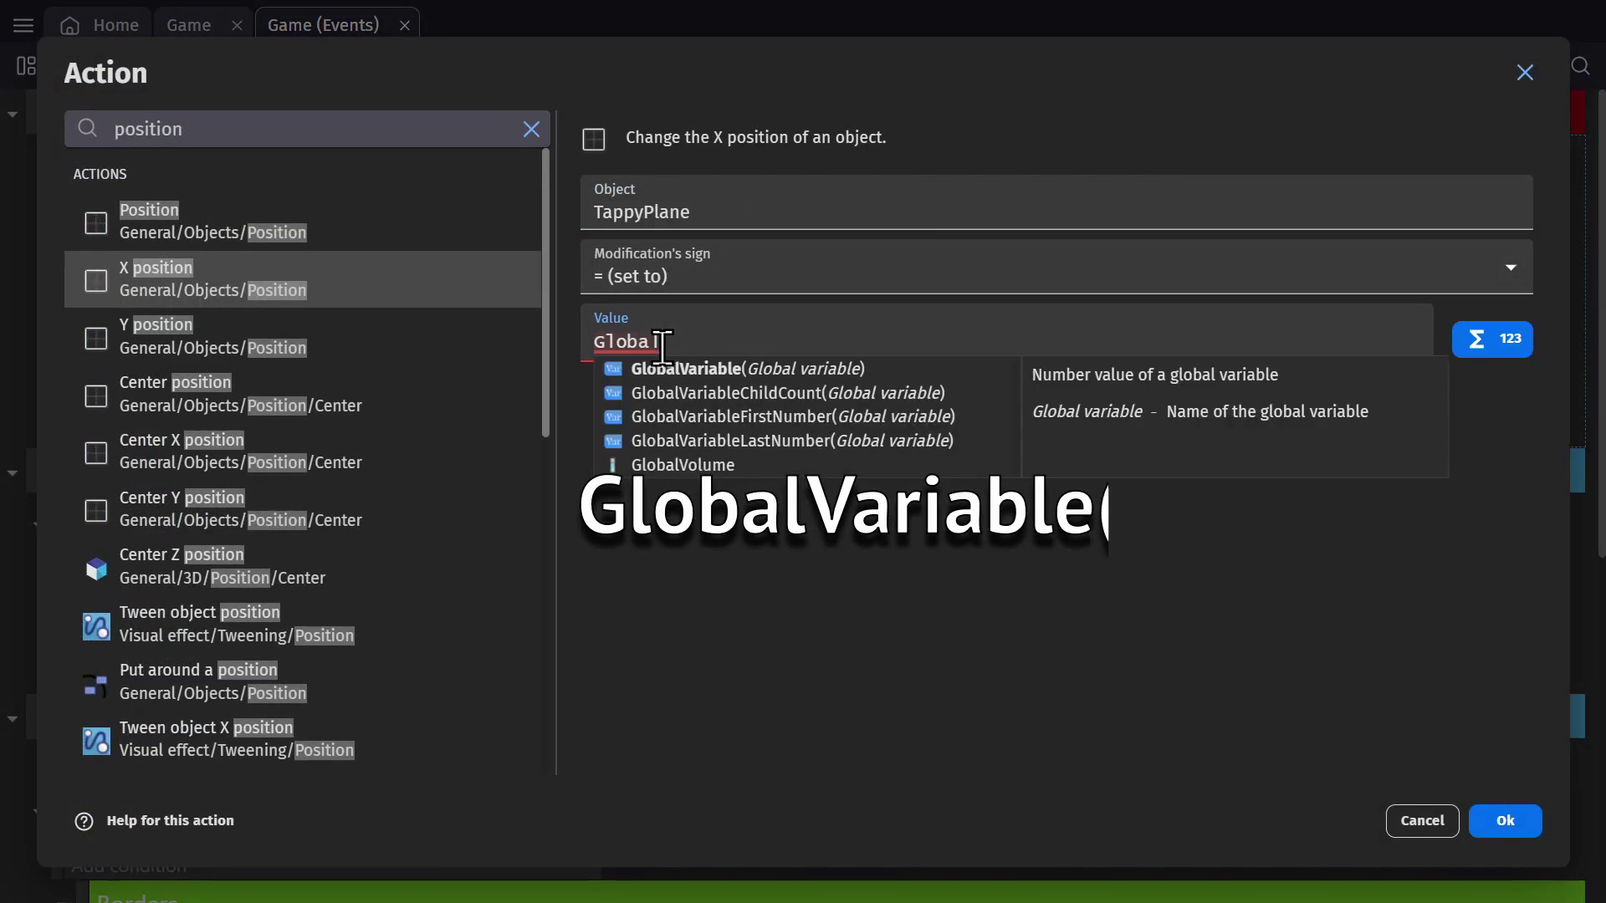
pyautogui.write('variable(')
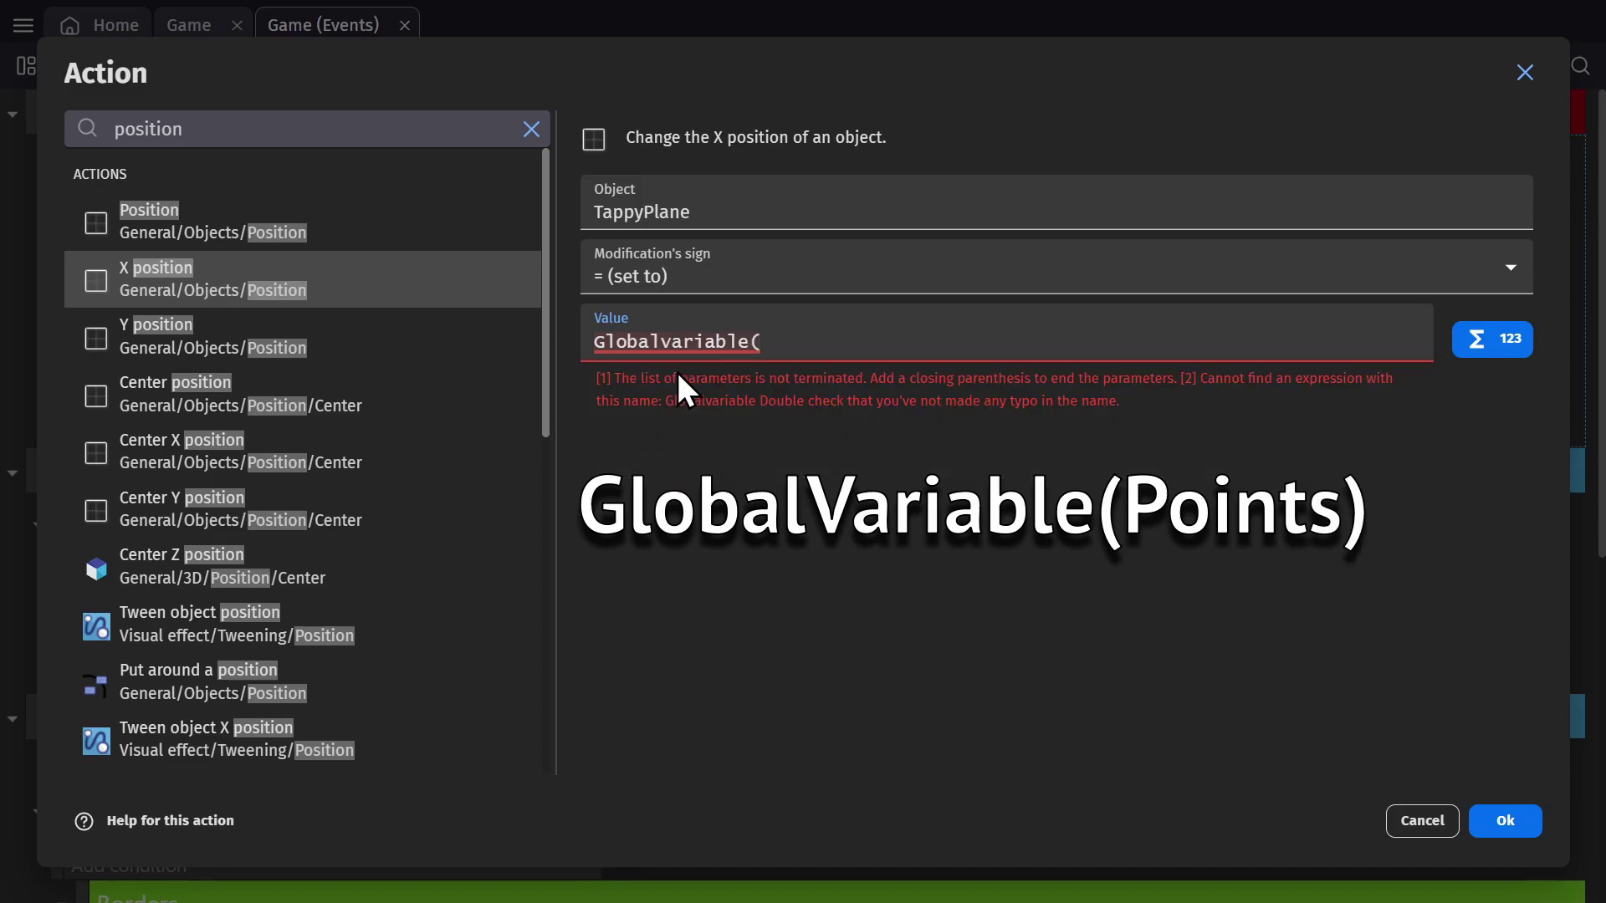
pyautogui.write('Points)')
pyautogui.click(705, 343)
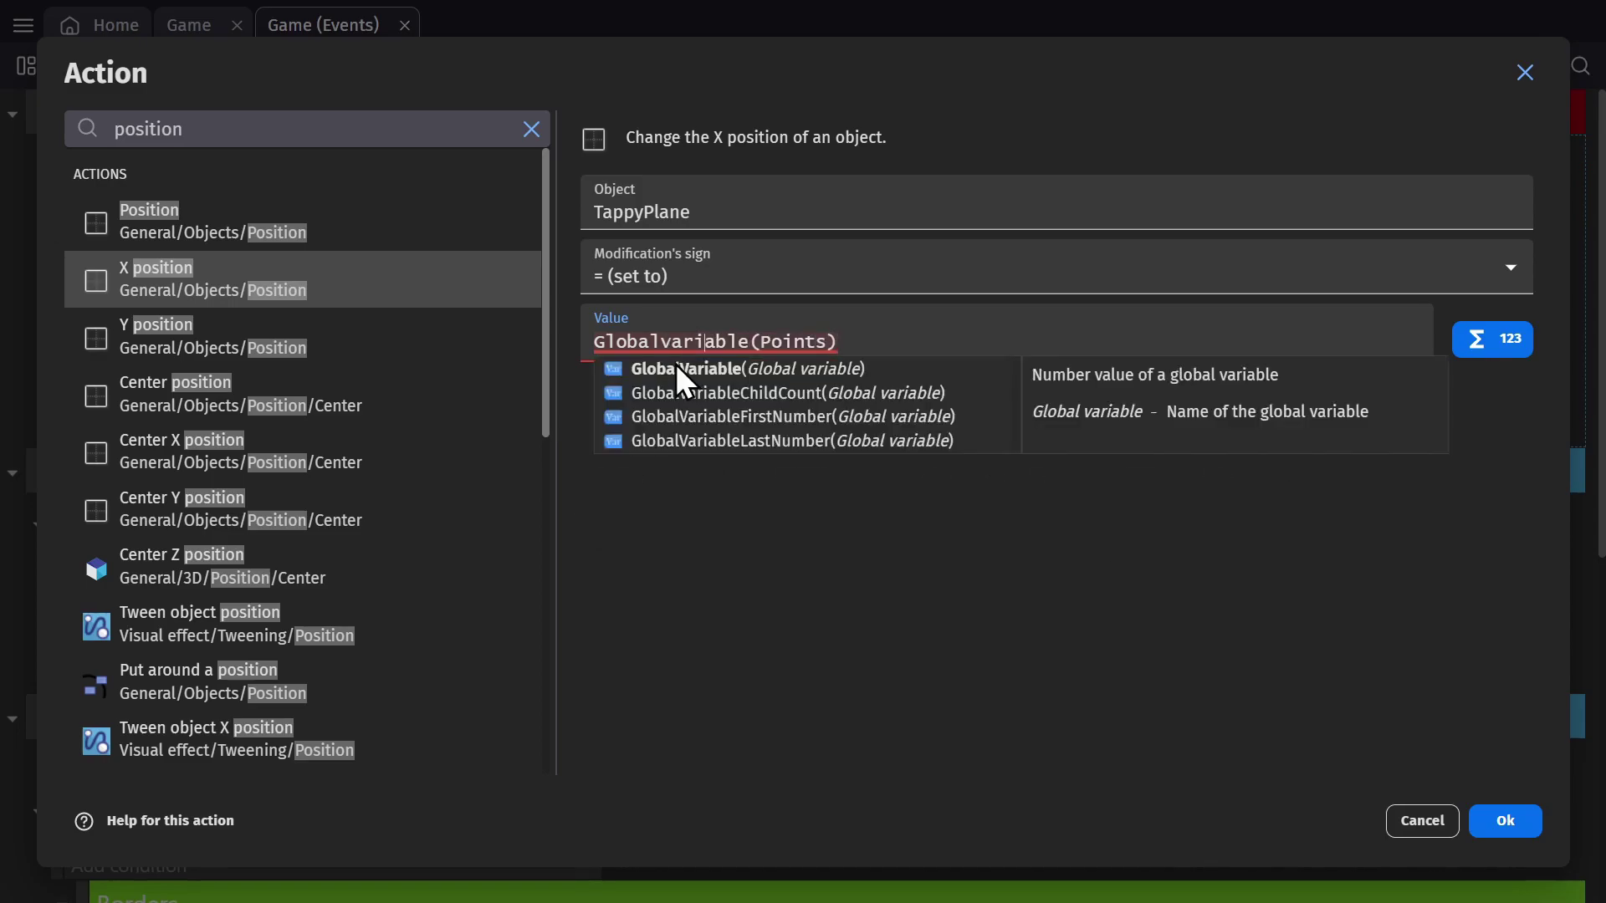
pyautogui.hotkey('ctrl', 'a')
pyautogui.write('p')
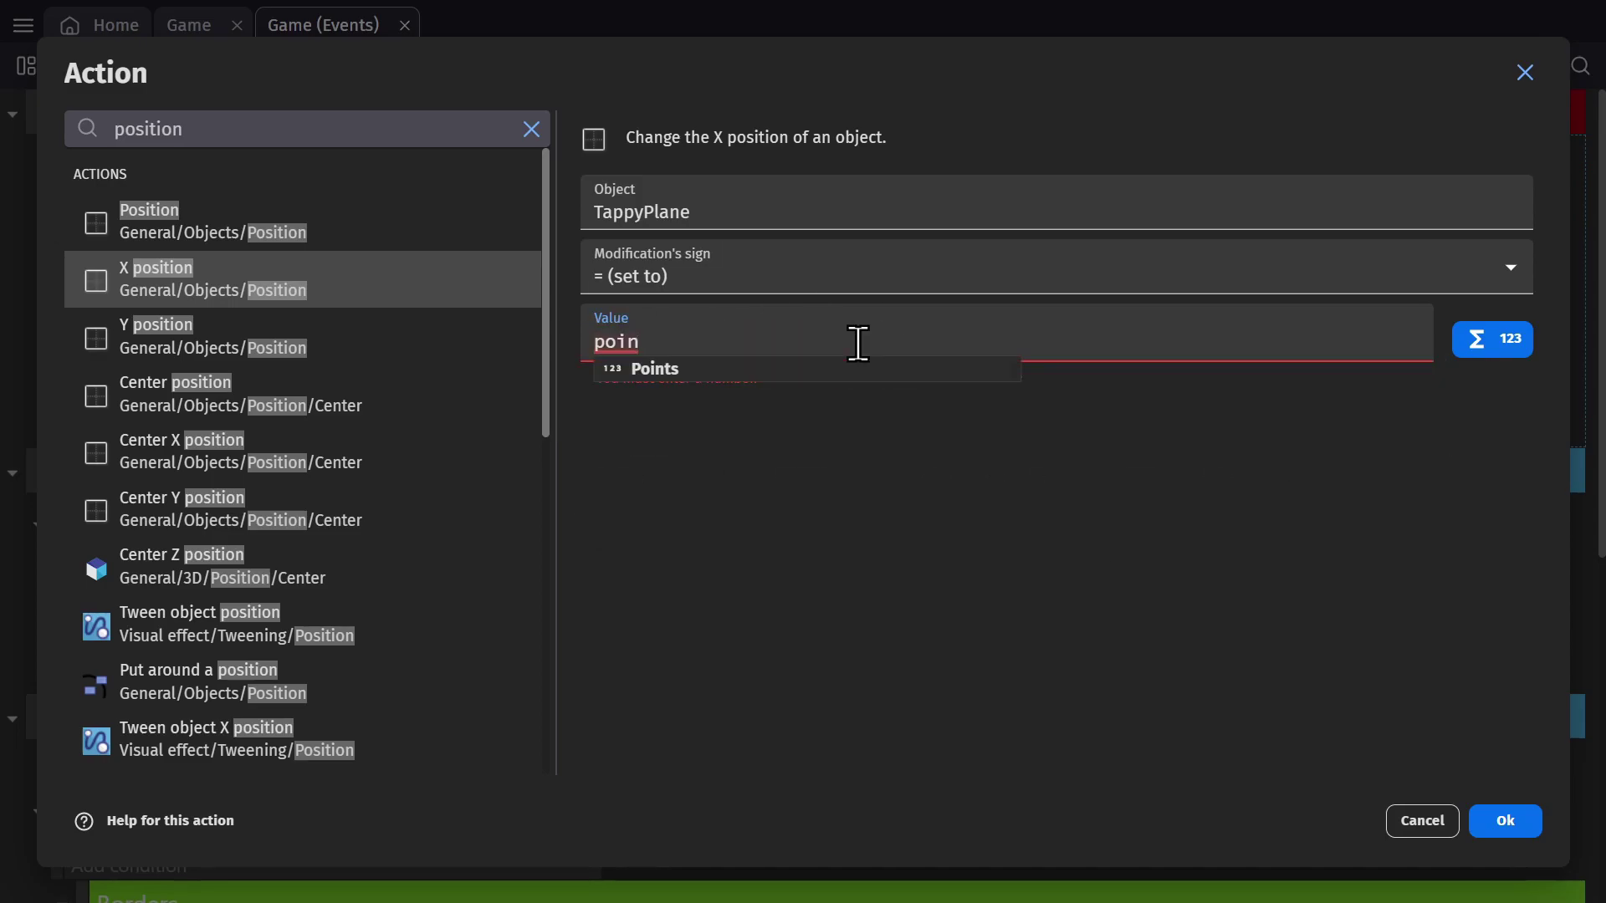
pyautogui.click(693, 370)
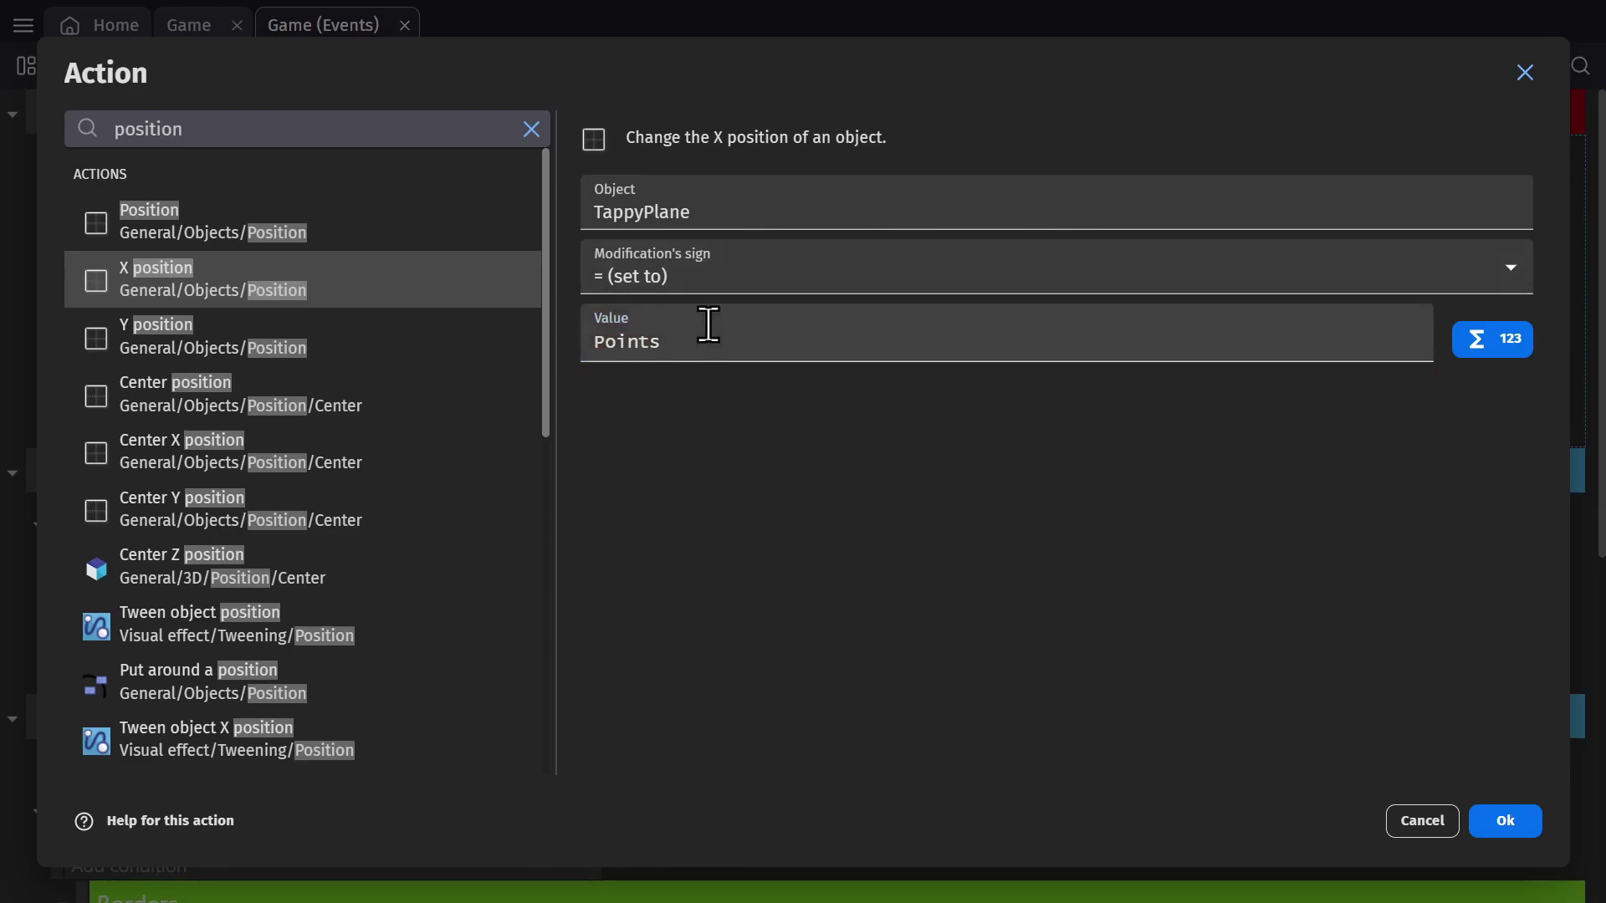
# Browse the global number-variable expression and global variables list, then confirm the action unchanged
pyautogui.click(1474, 346)
pyautogui.write('global')
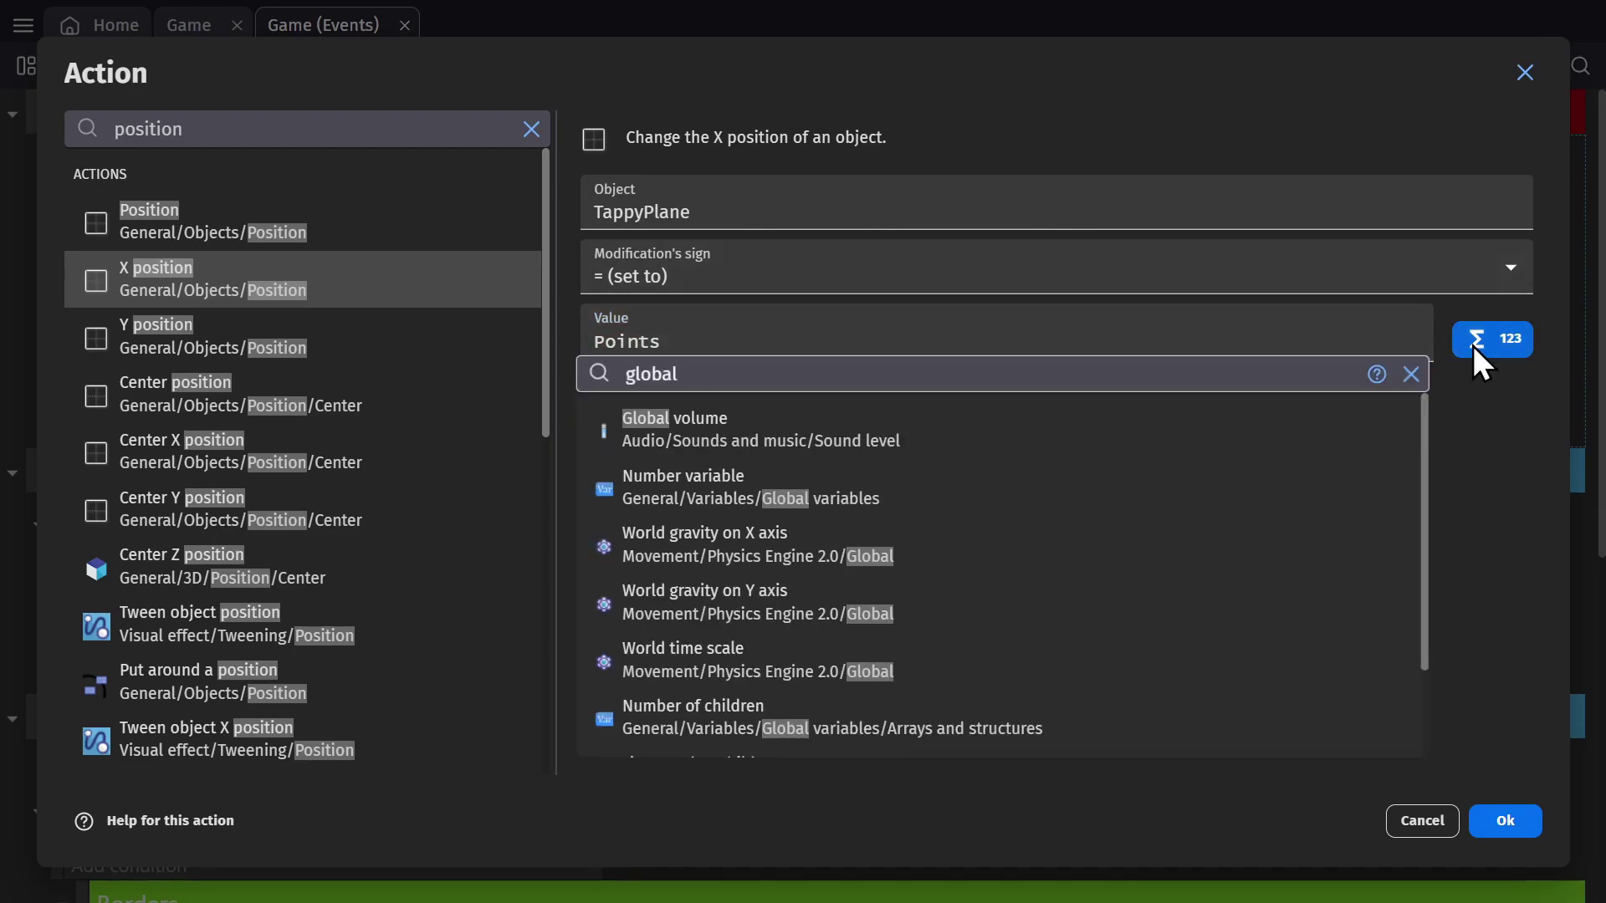
pyautogui.click(787, 478)
pyautogui.click(1293, 343)
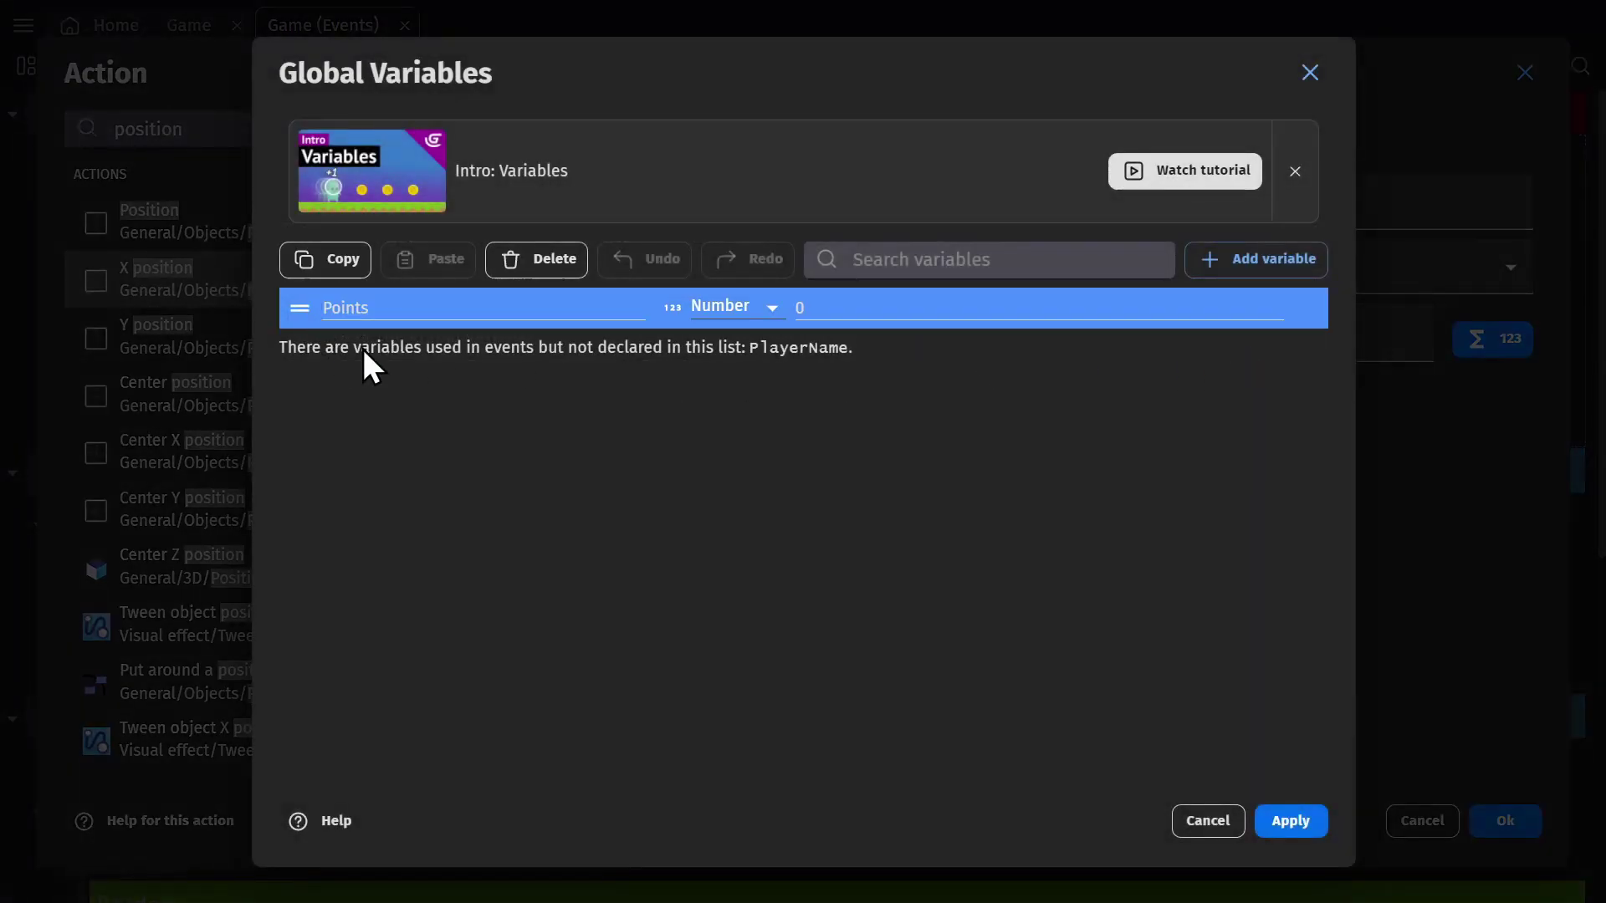
pyautogui.click(1198, 821)
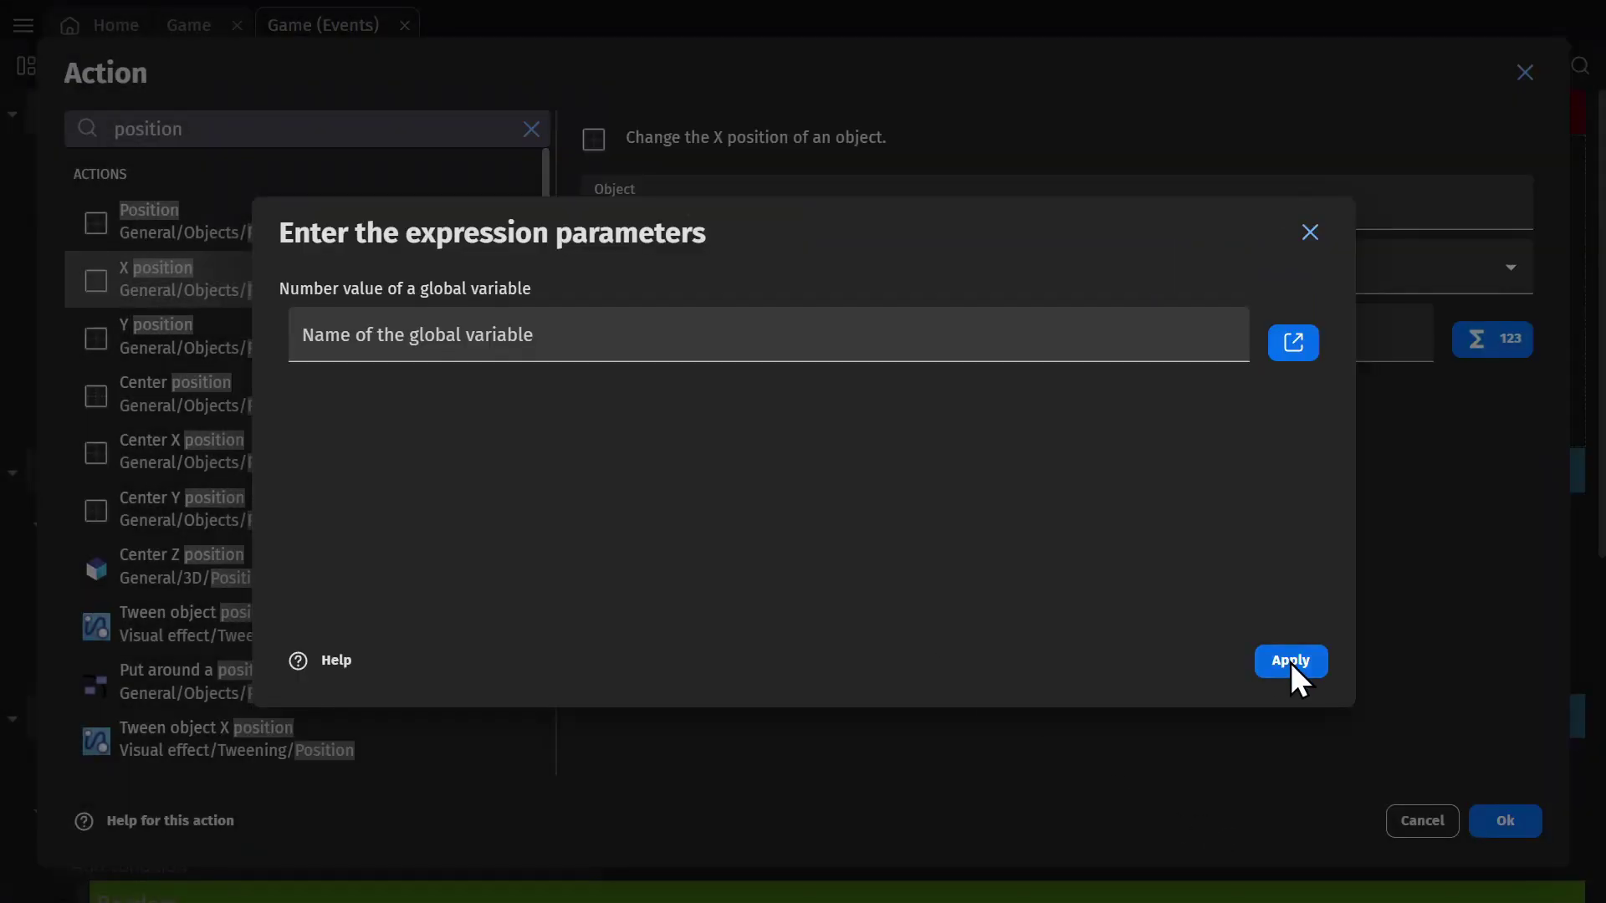
pyautogui.click(1311, 235)
pyautogui.click(1503, 824)
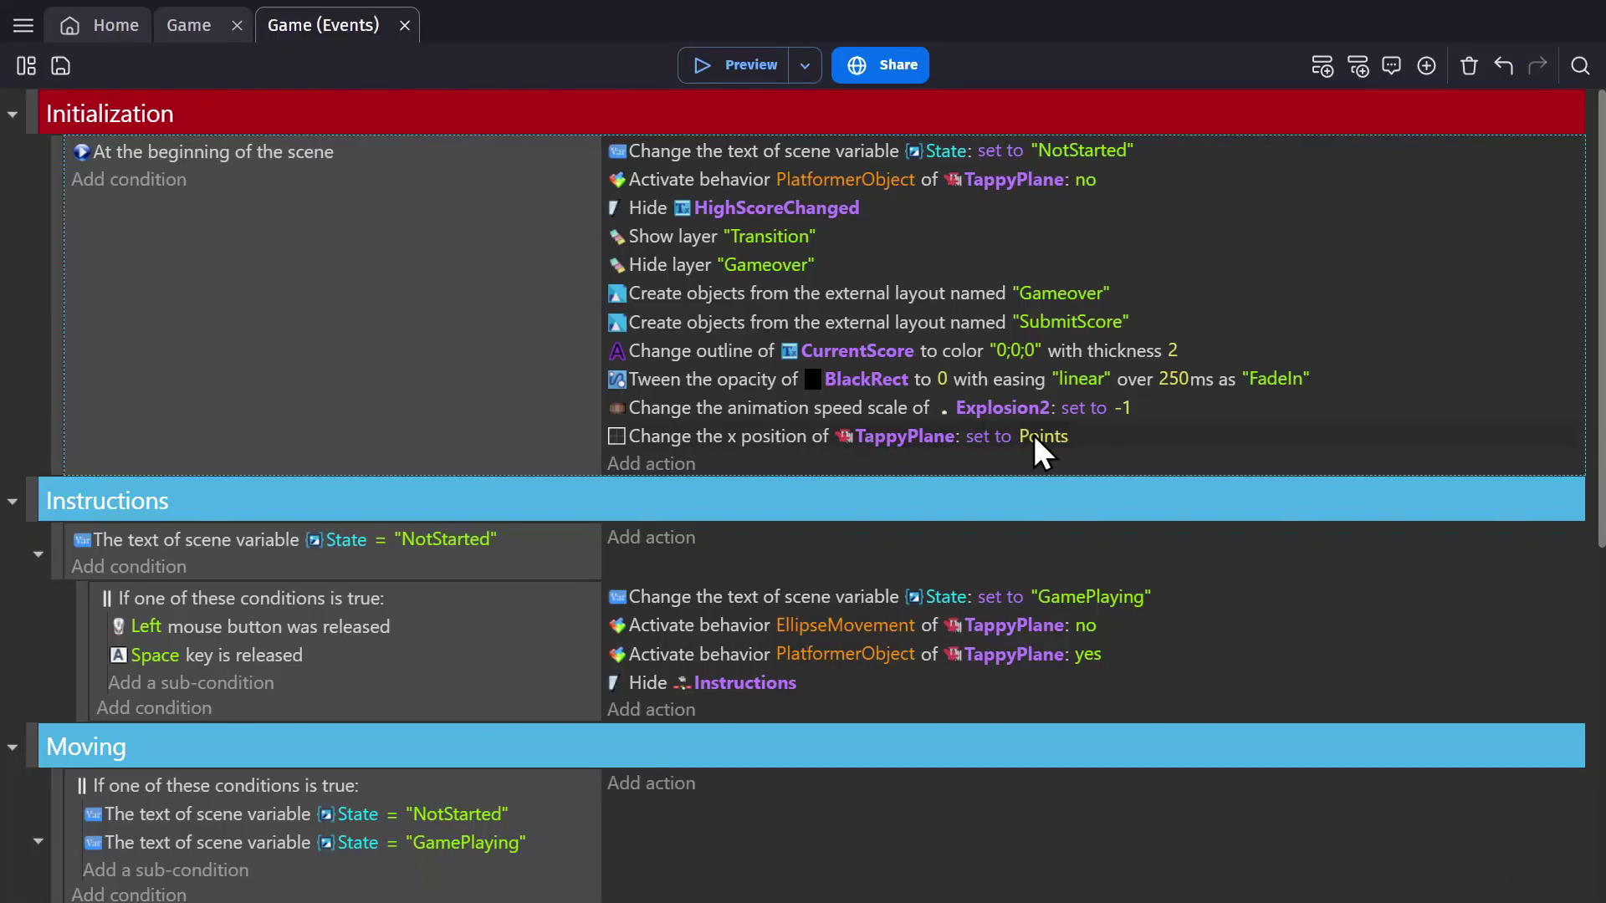
# Duplicate the x-position action and set the copy's value to GlobalVariable(Points)
pyautogui.click(918, 448)
pyautogui.hotkey('ctrl', 'c')
pyautogui.hotkey('ctrl', 'v')
pyautogui.click(1049, 463)
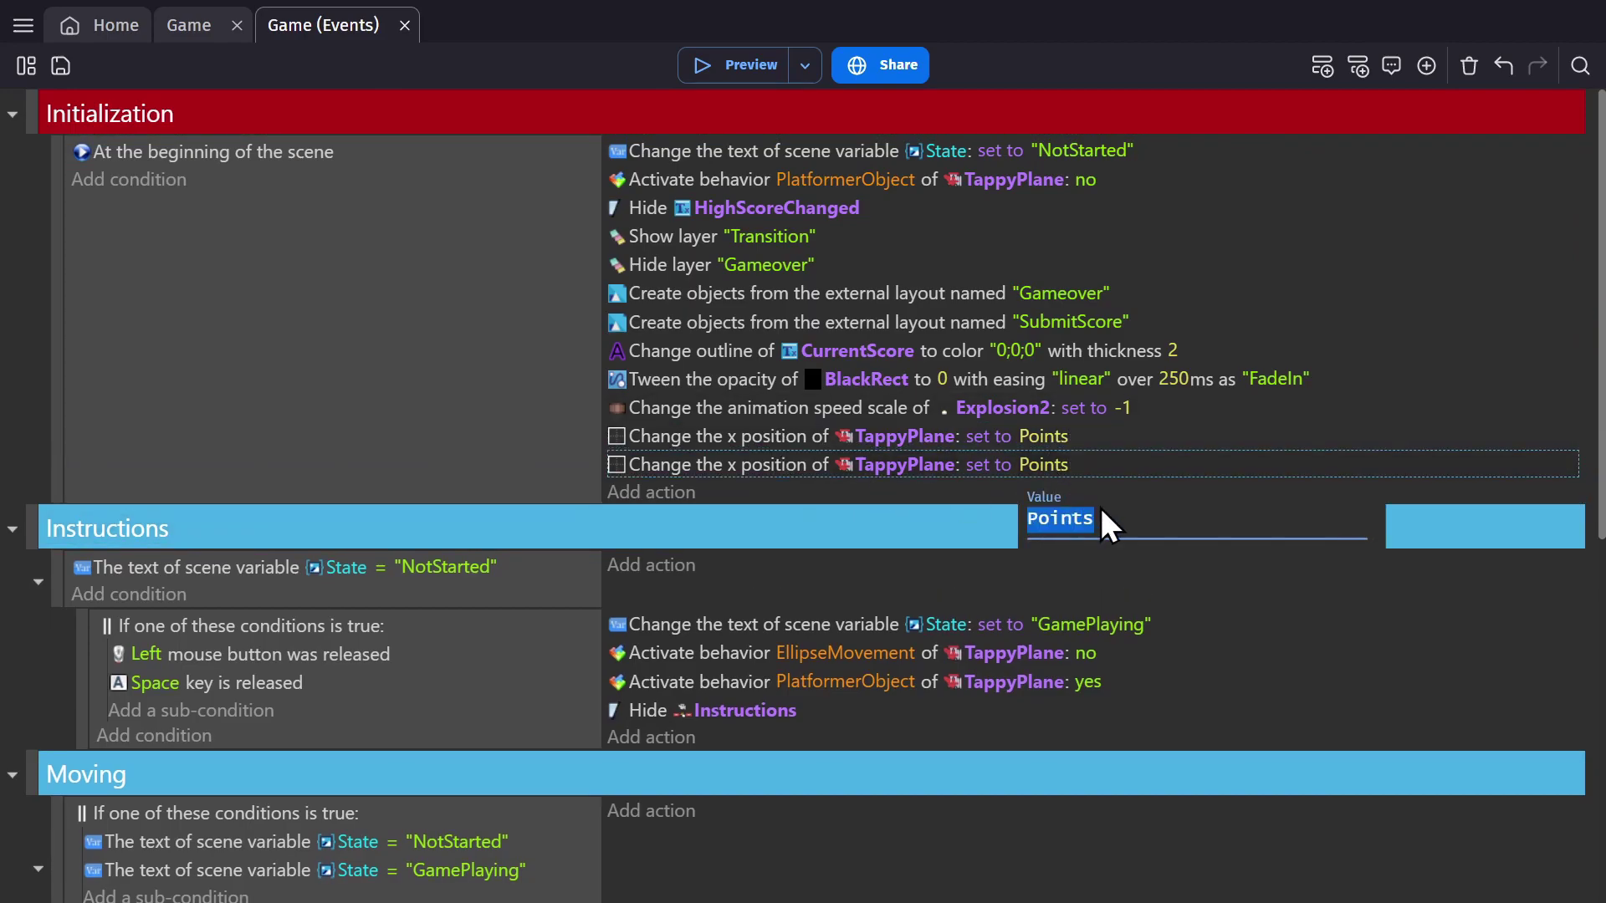
pyautogui.write('GlobalVariable(Points)')
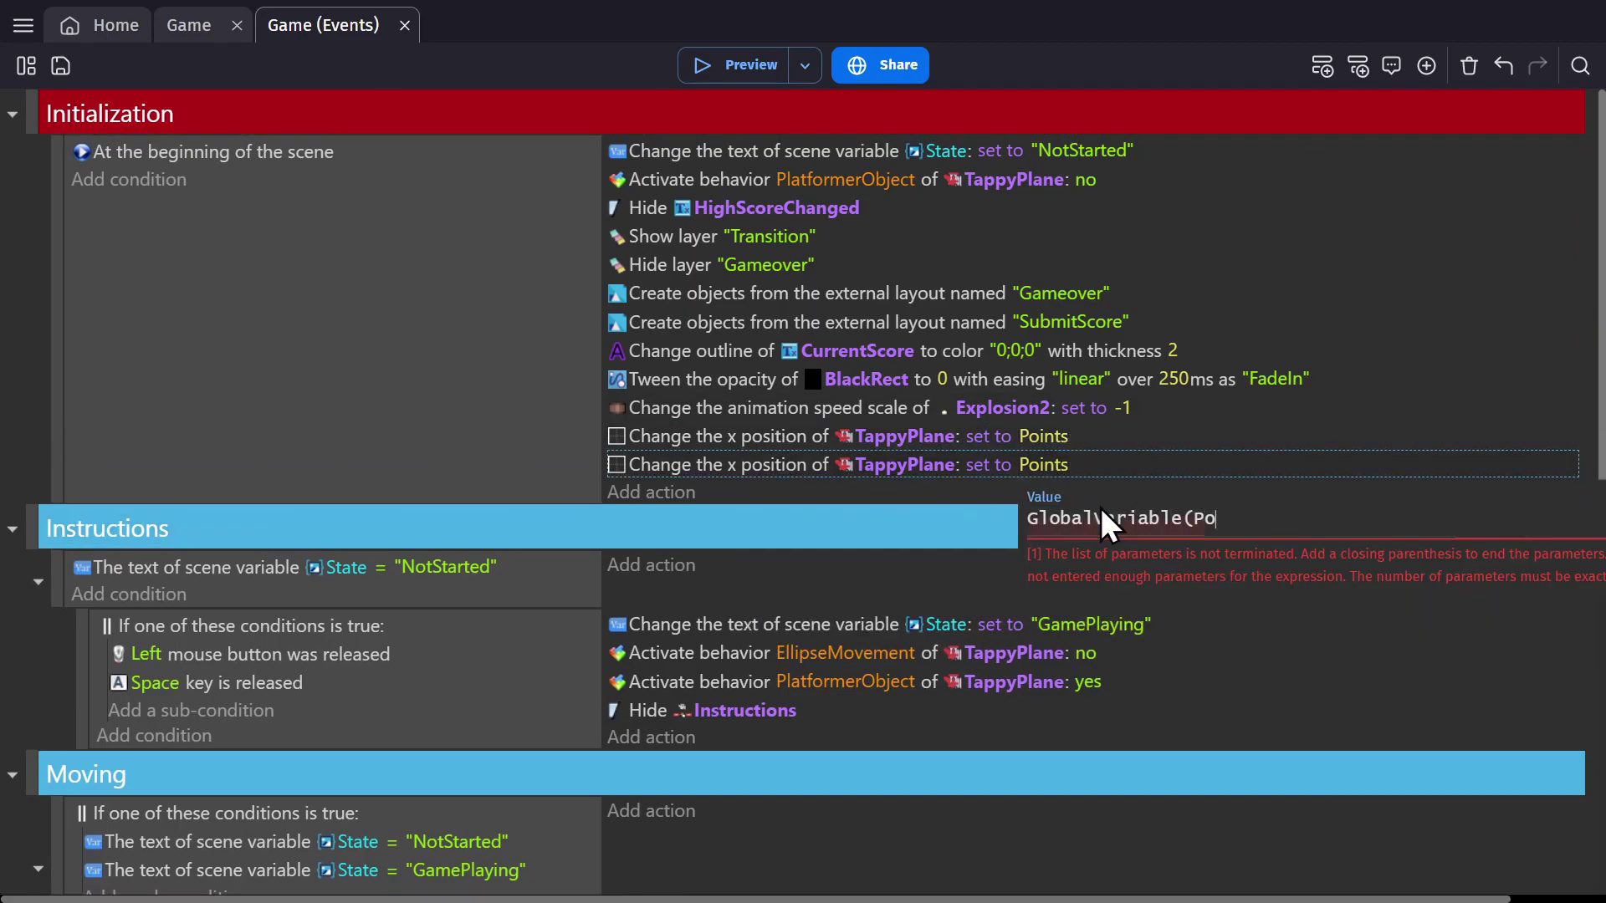
pyautogui.click(536, 459)
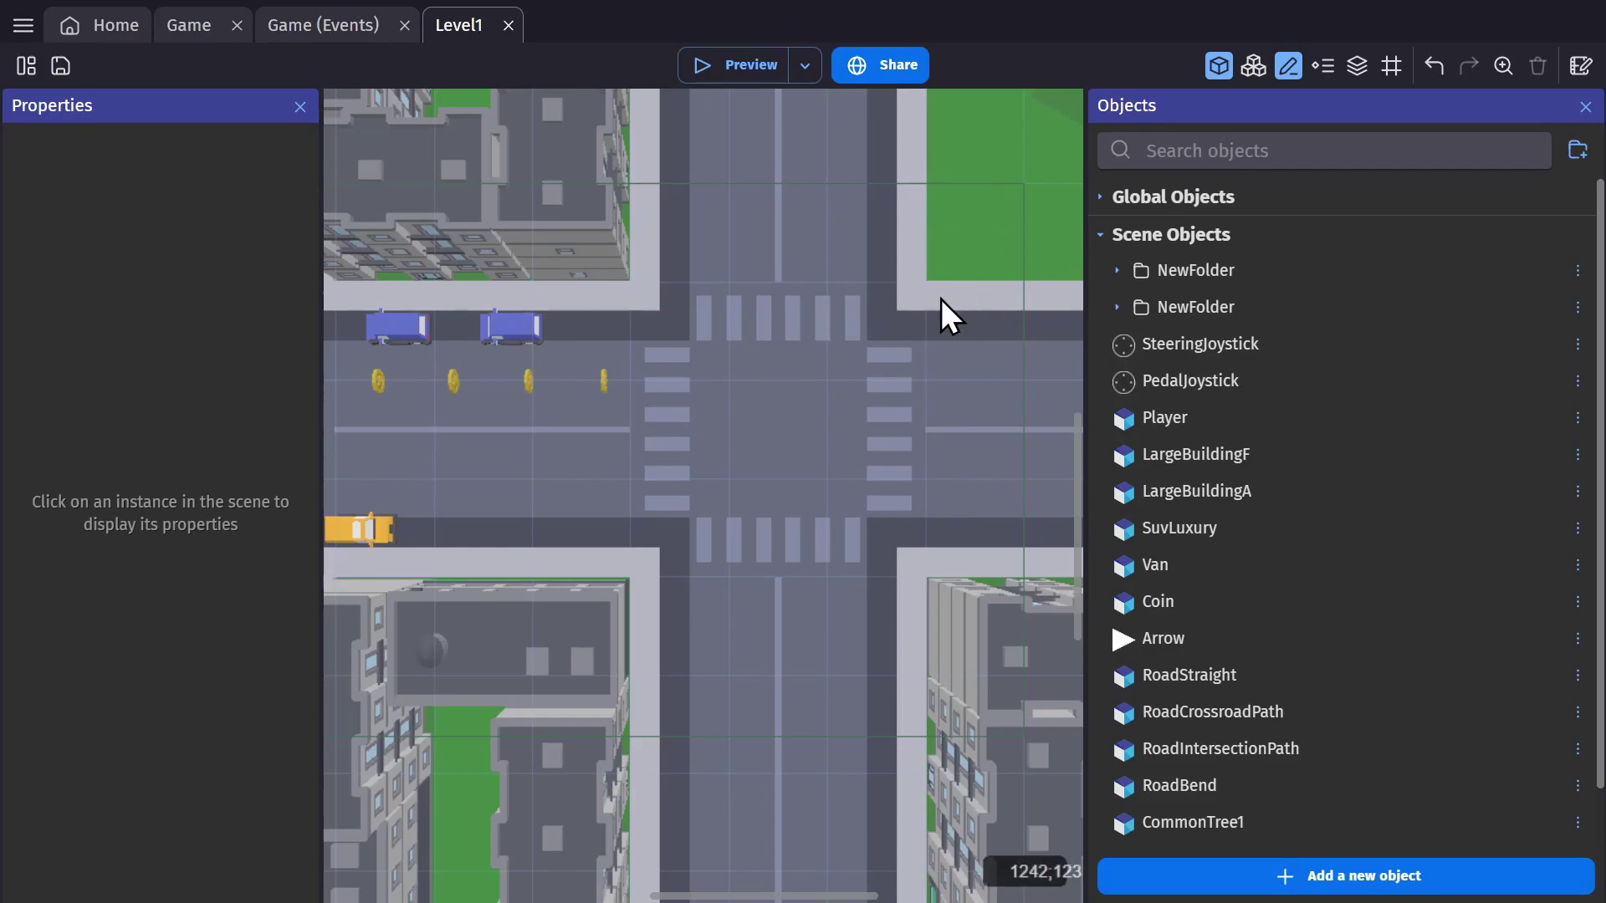
# Open the Share dialog and switch to its Invite tab
pyautogui.click(880, 74)
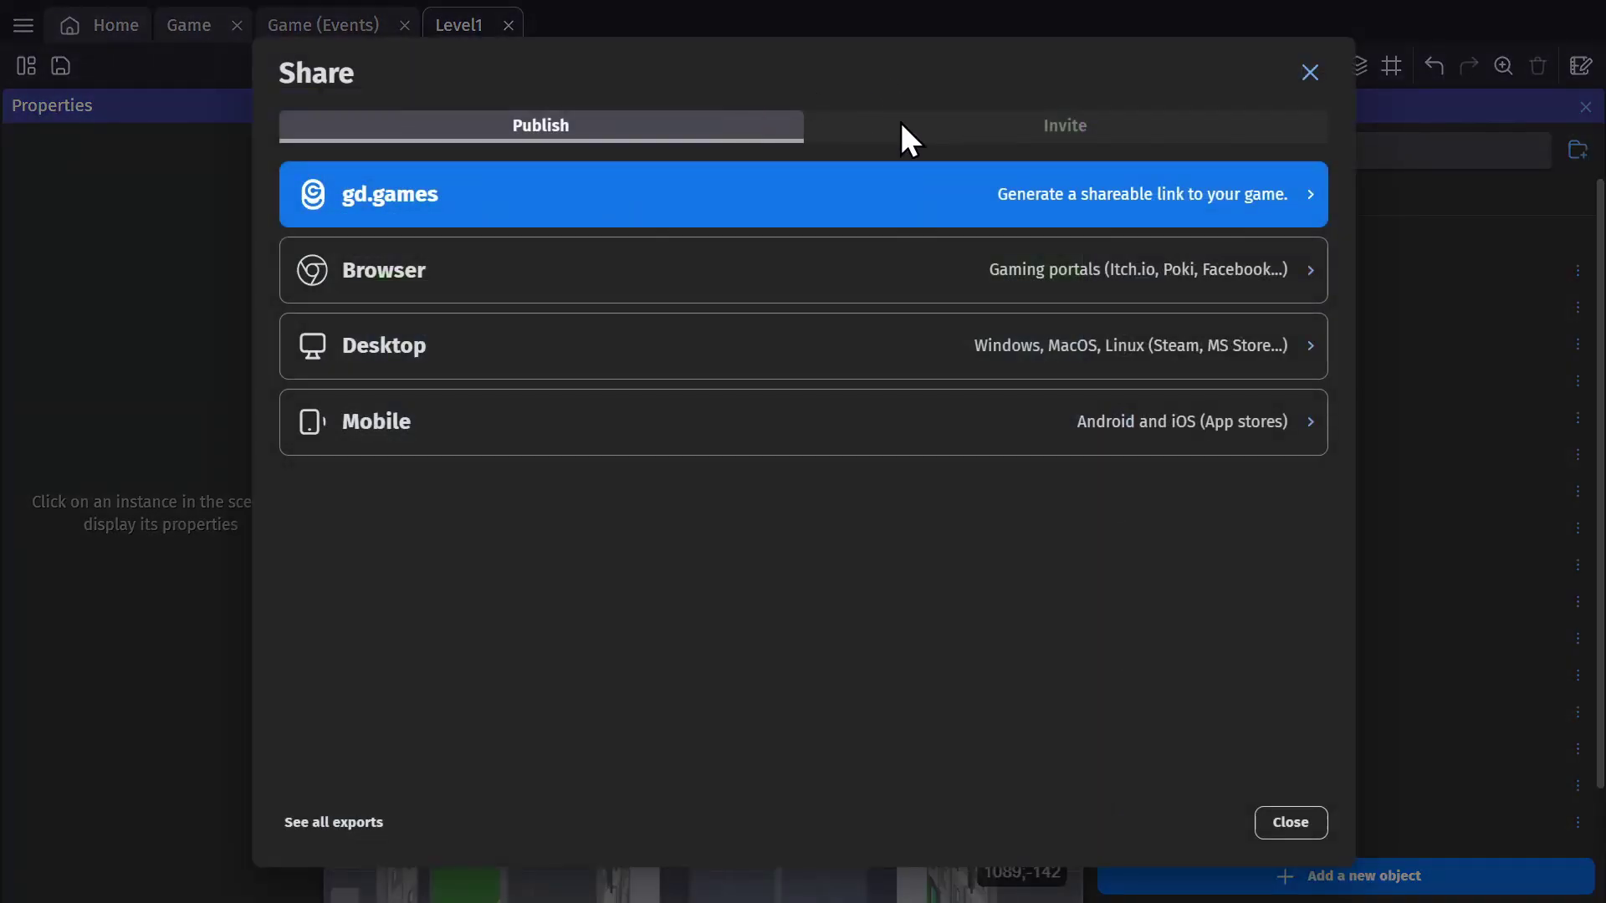
pyautogui.click(902, 124)
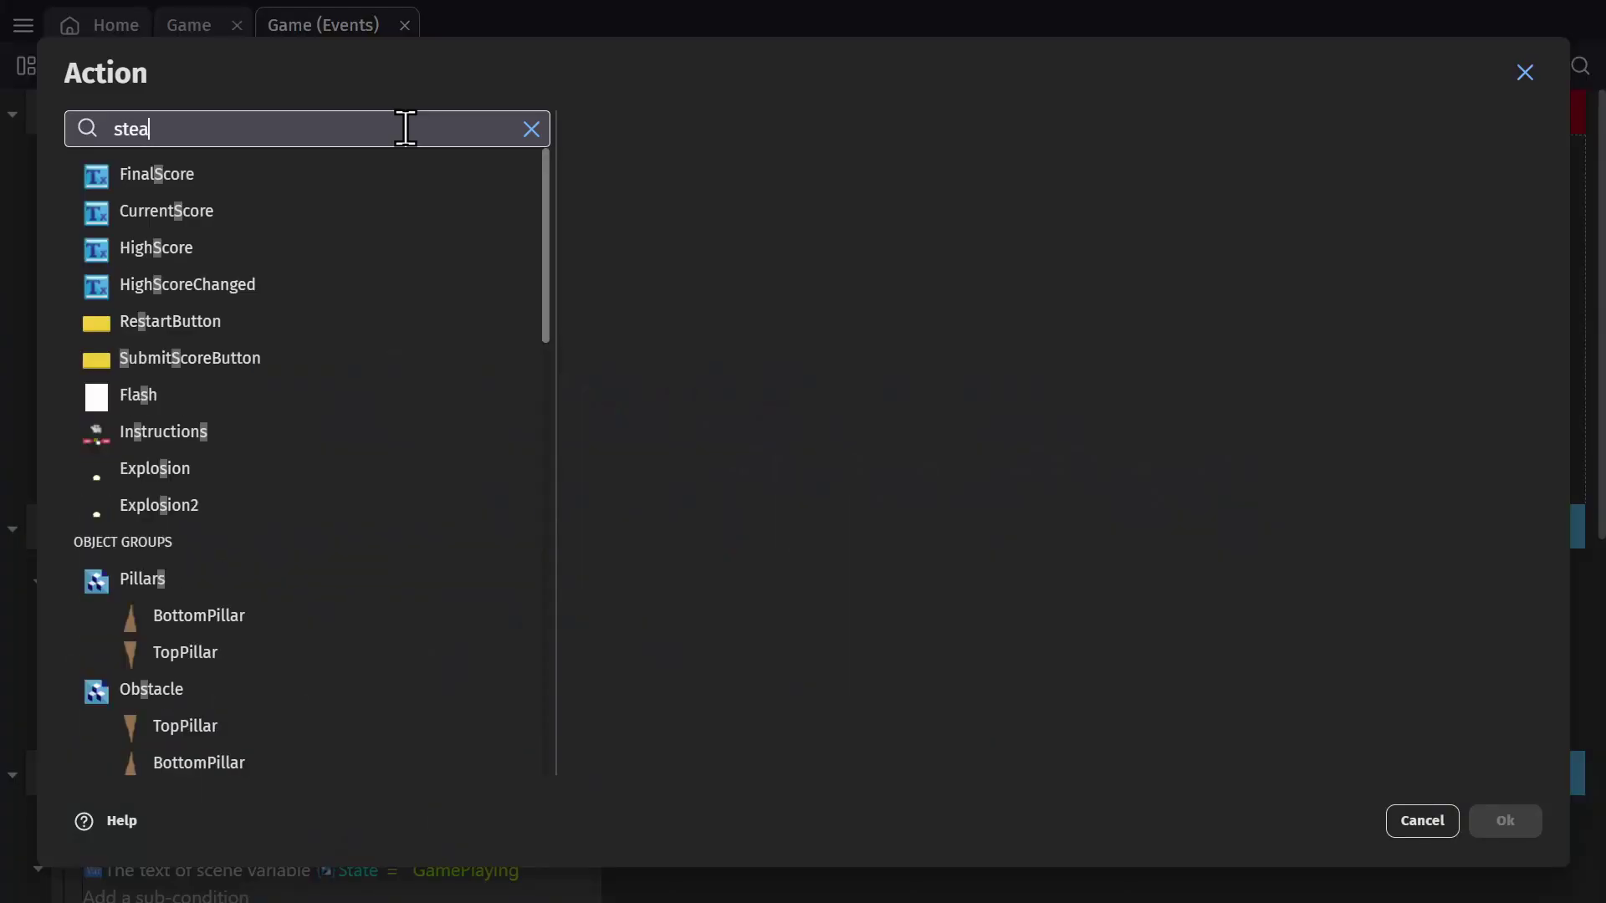
# Complete the 'steam' action search and scroll through the Steamworks results
pyautogui.write('m')
pyautogui.moveTo(550, 205)
pyautogui.mouseDown()
pyautogui.moveTo(547, 616)
pyautogui.moveTo(545, 230)
pyautogui.mouseUp()
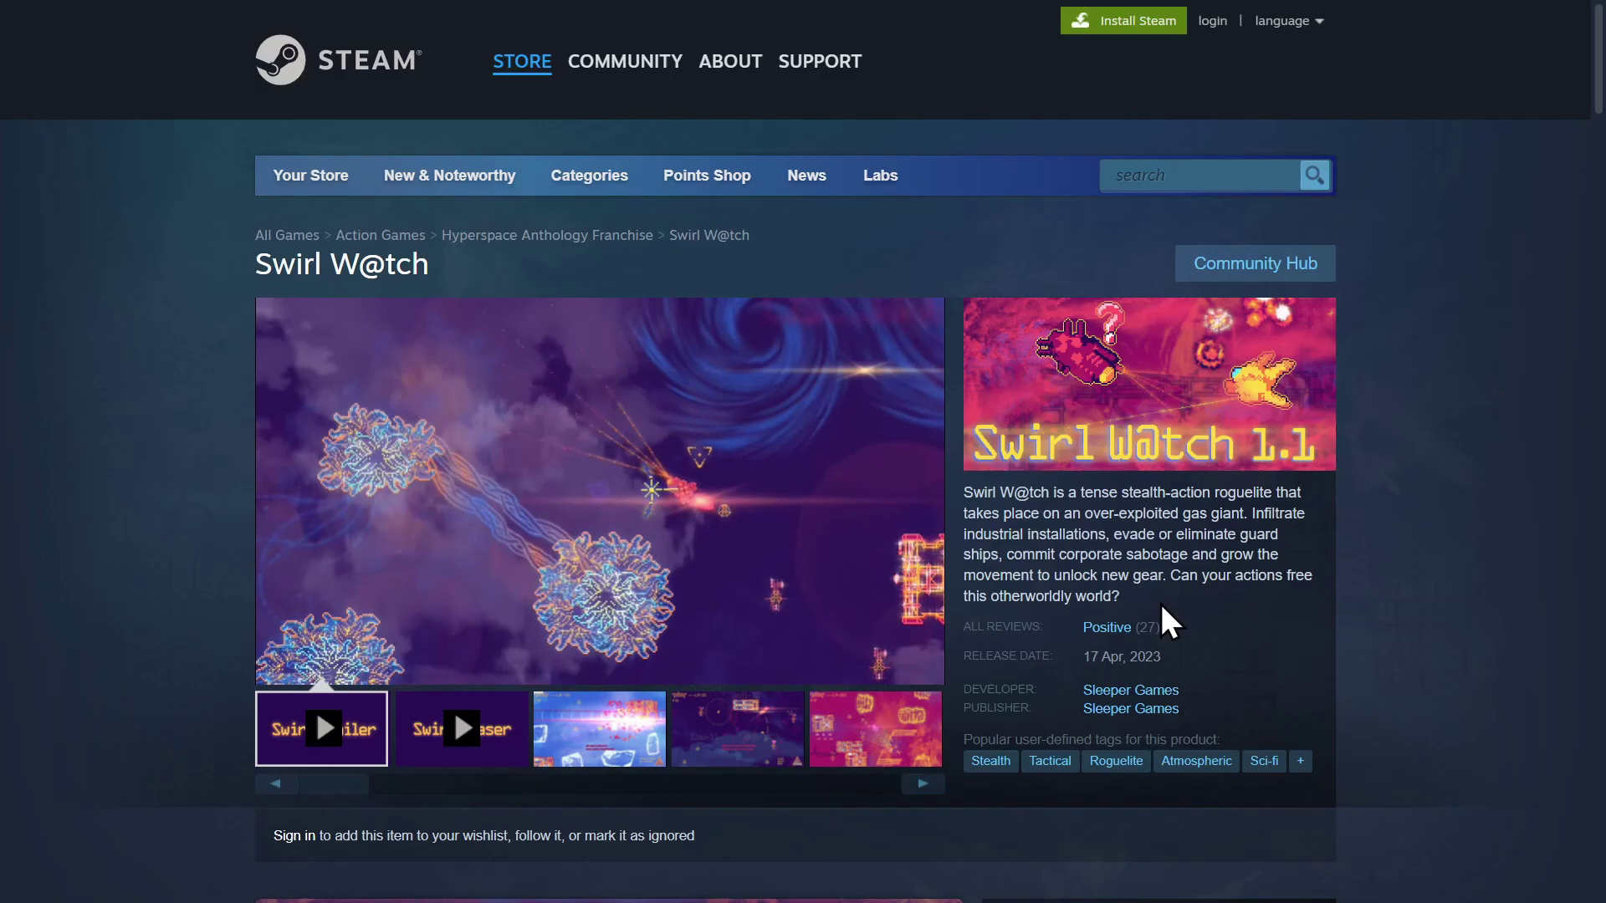
# Look over the Swirl W@tch Steam store page and its Positive reviews rating
pyautogui.moveTo(1111, 645)
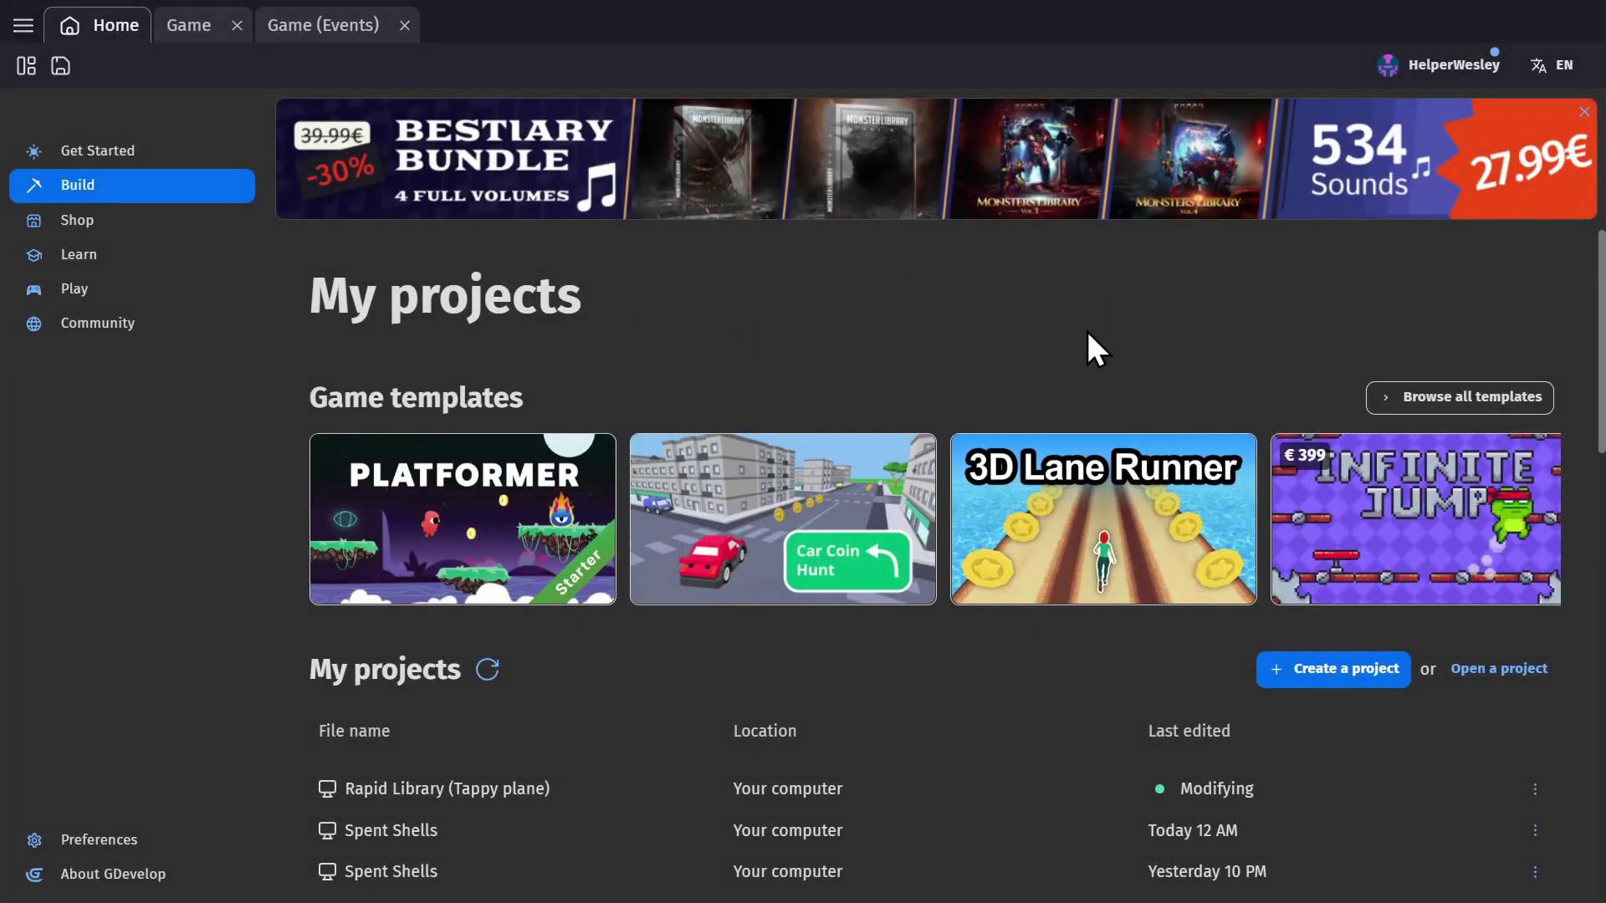
# Browse all game templates and view the €39 Four Fun Physics Games template details
pyautogui.click(1494, 398)
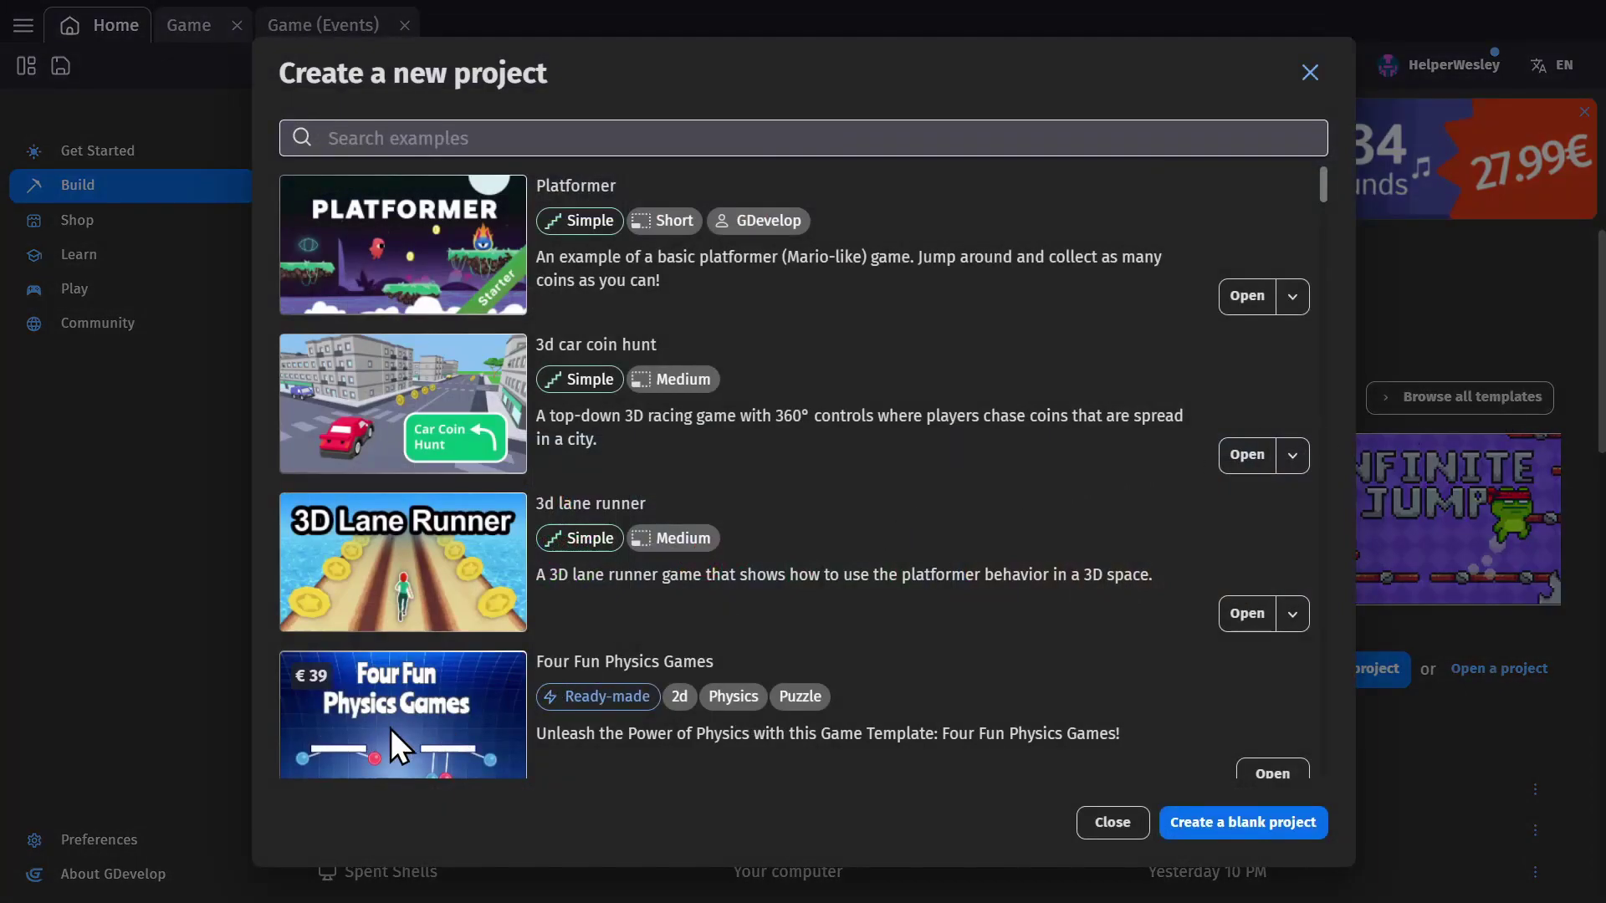
pyautogui.click(420, 716)
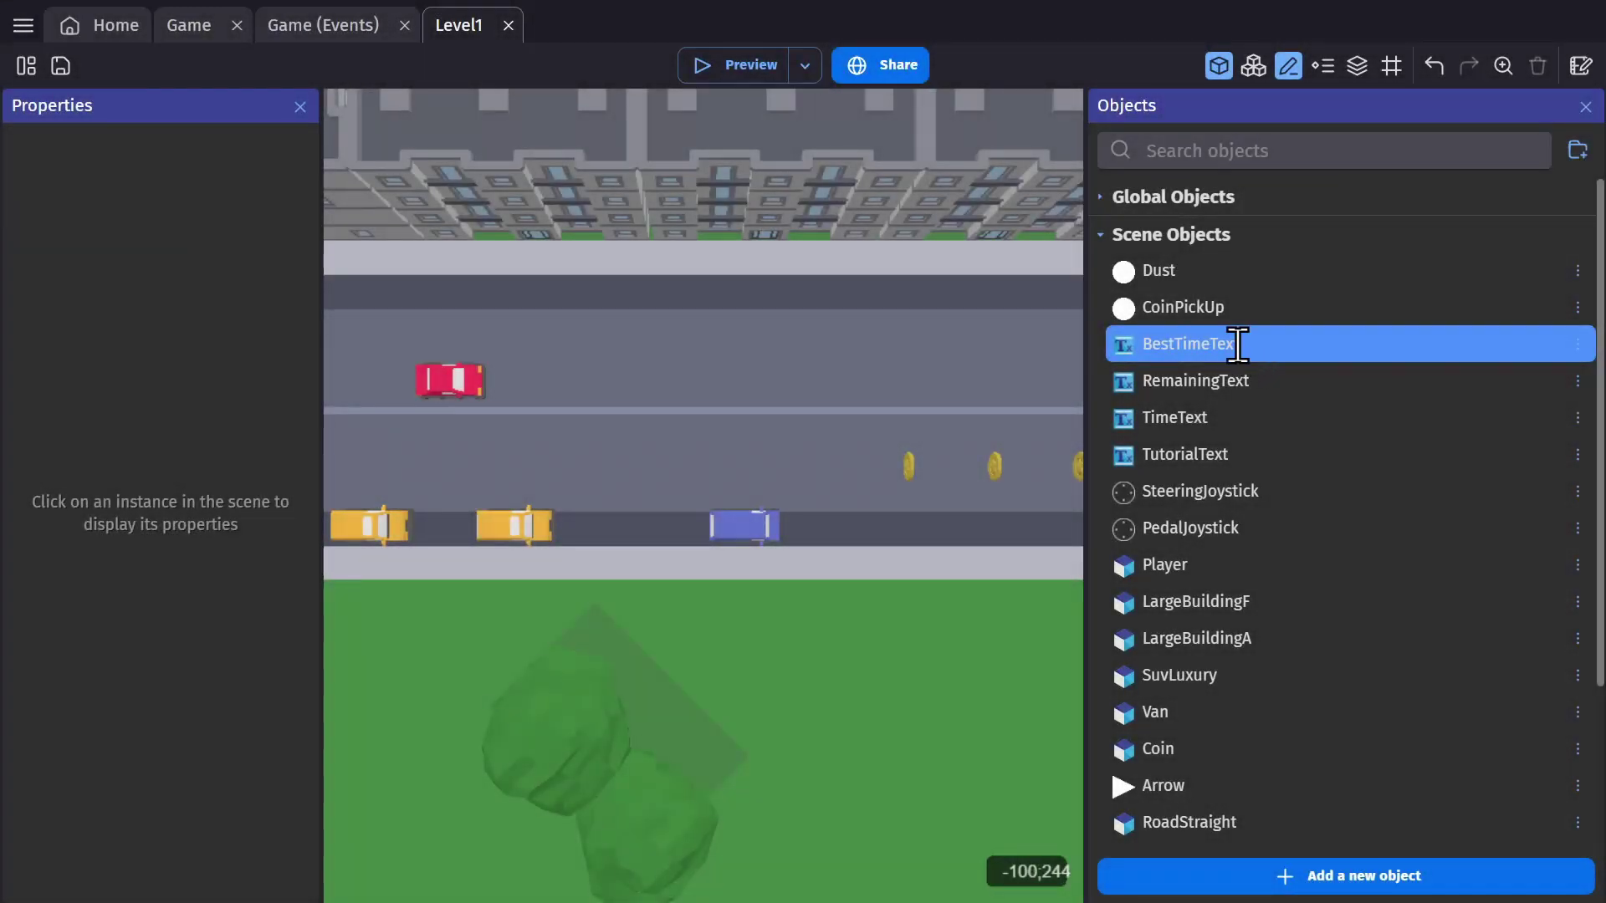
# Rename BestTimeText to end with the 😅 emoji, found by searching 'swea' in the emoji picker
pyautogui.click(1241, 345)
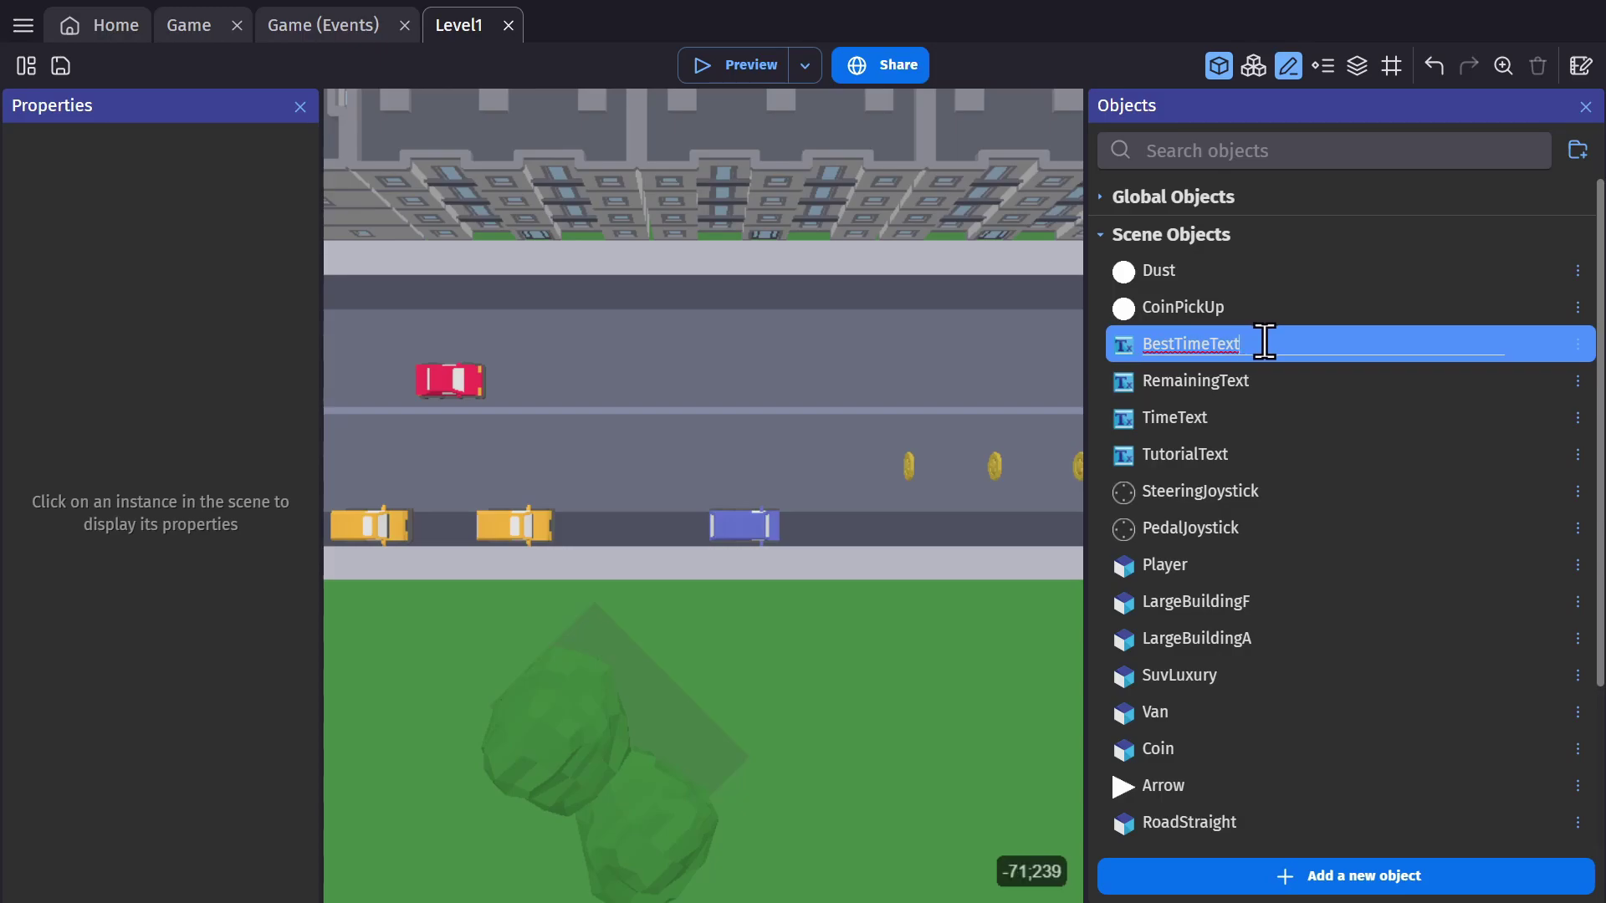
pyautogui.press('super+period')
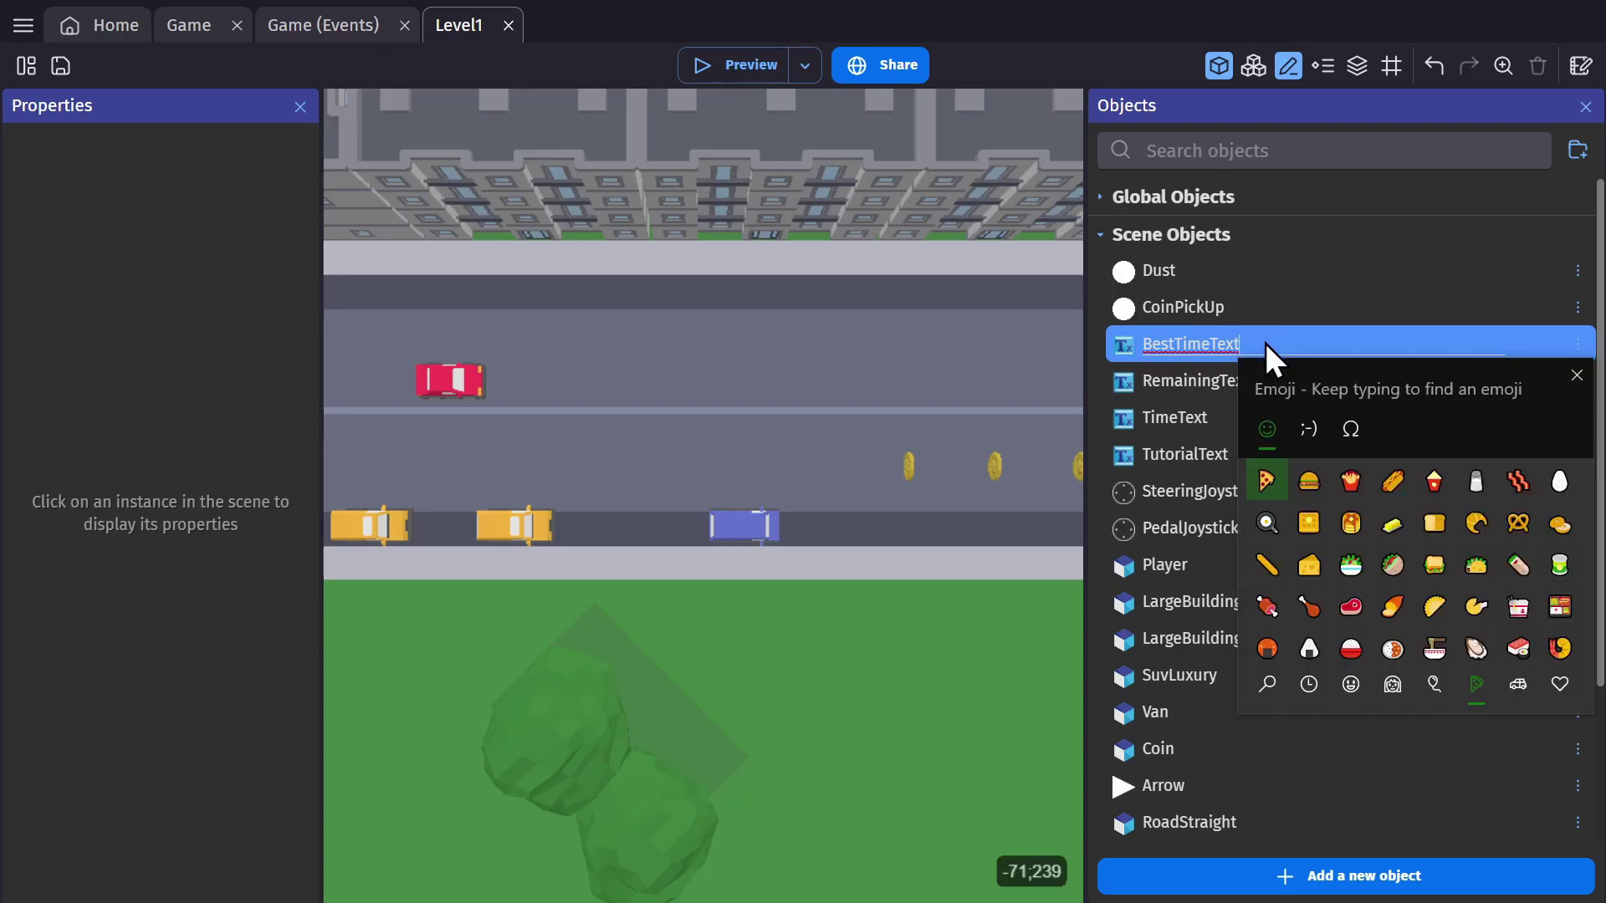
pyautogui.write('swea')
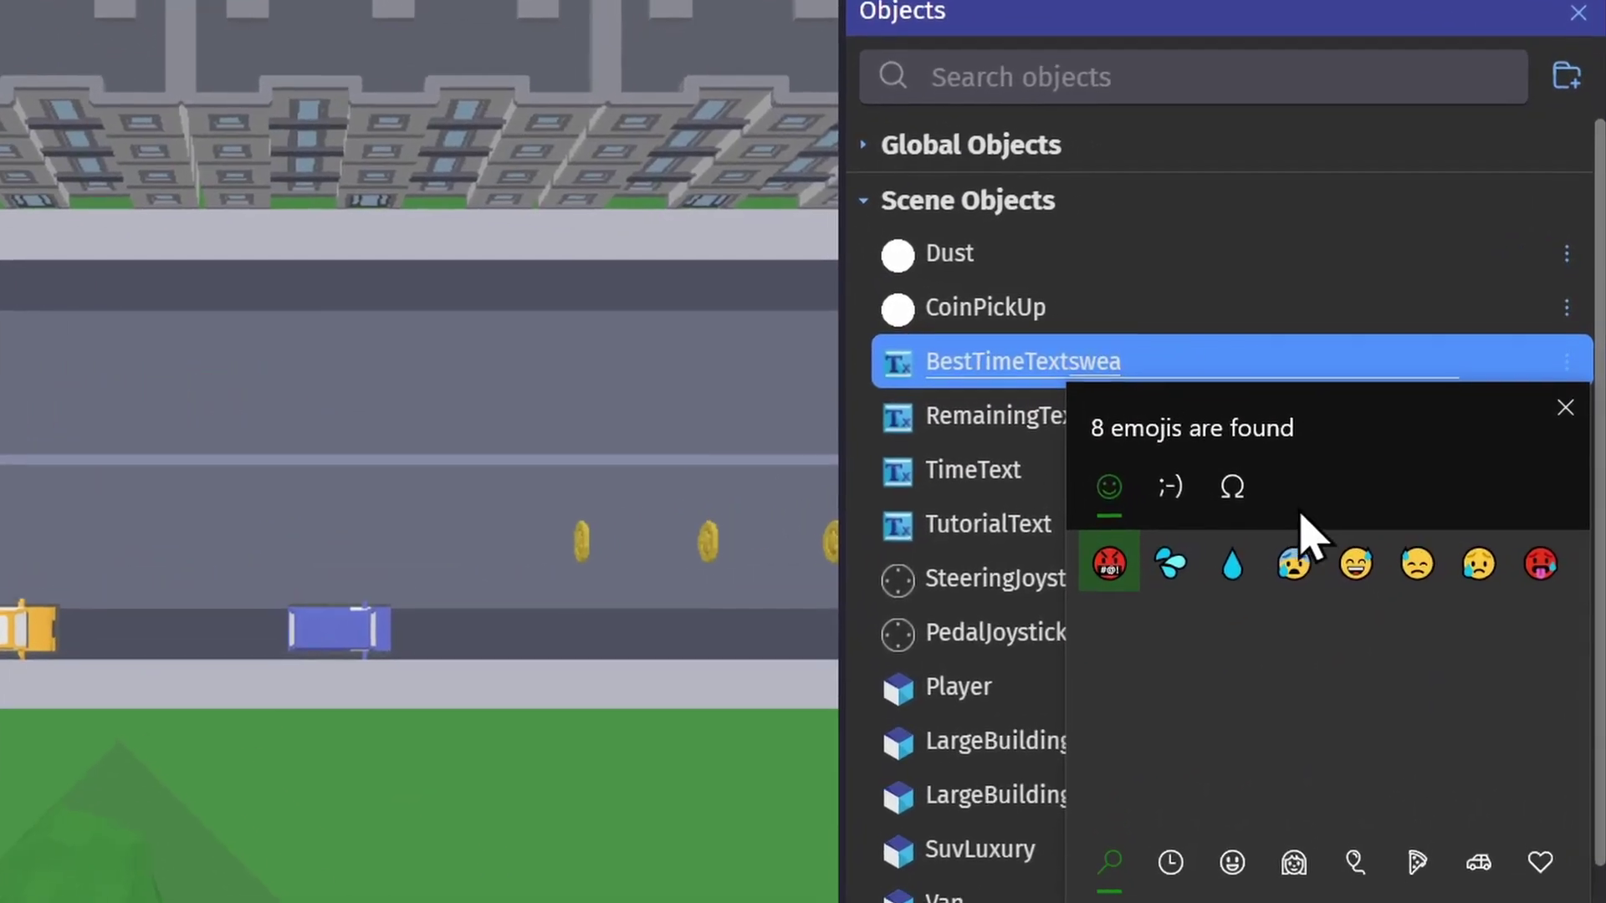
pyautogui.click(1355, 563)
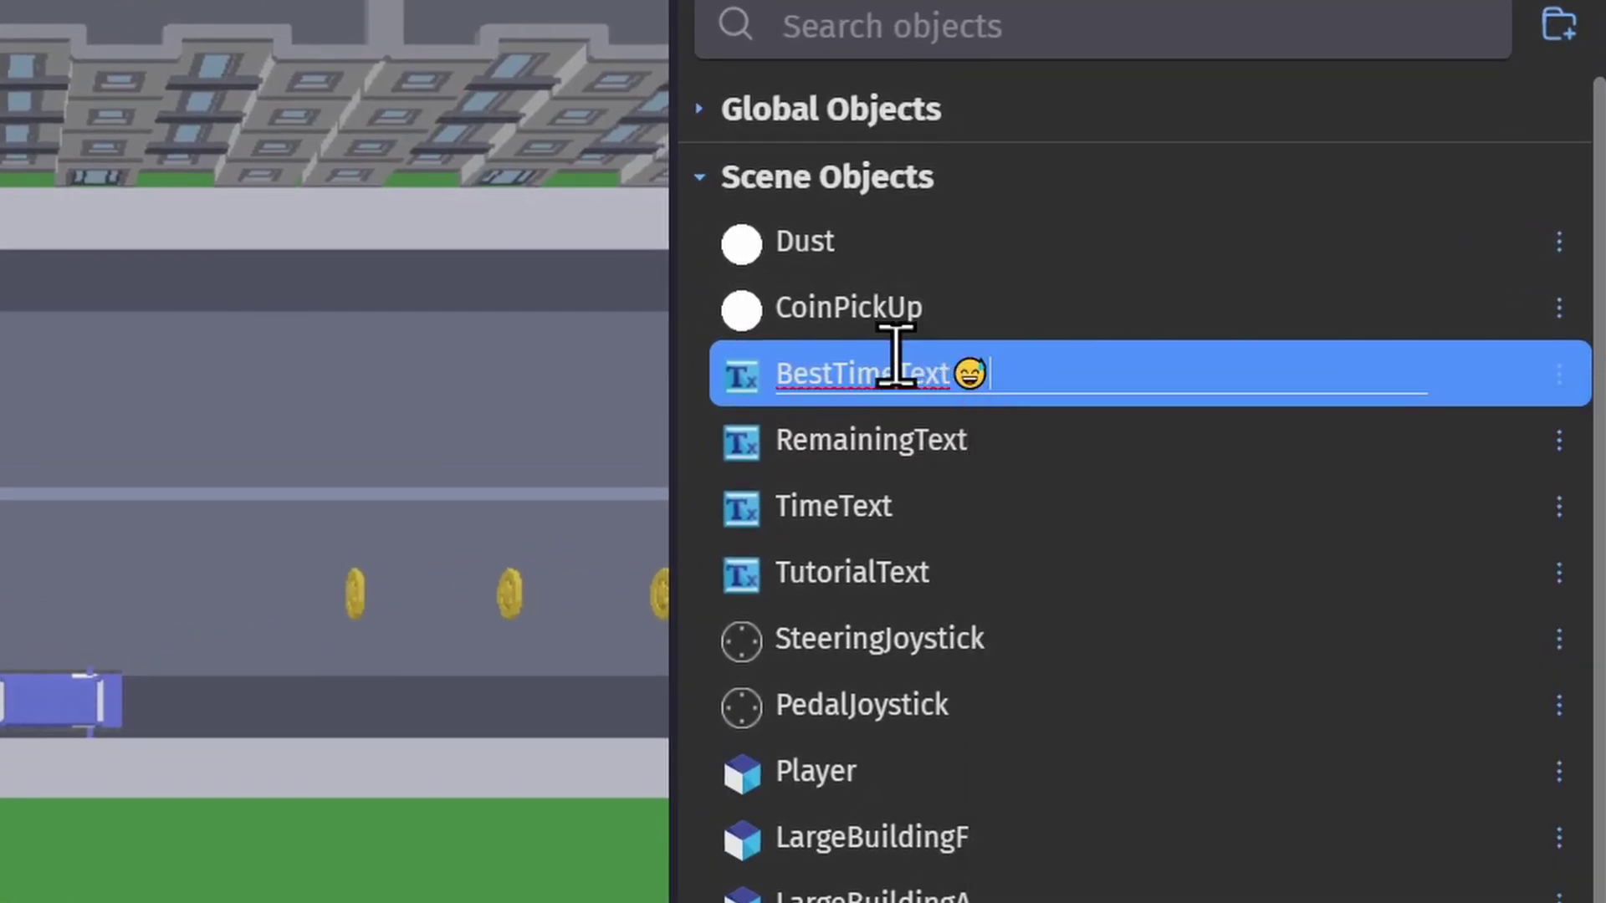
pyautogui.click(910, 447)
pyautogui.click(1064, 382)
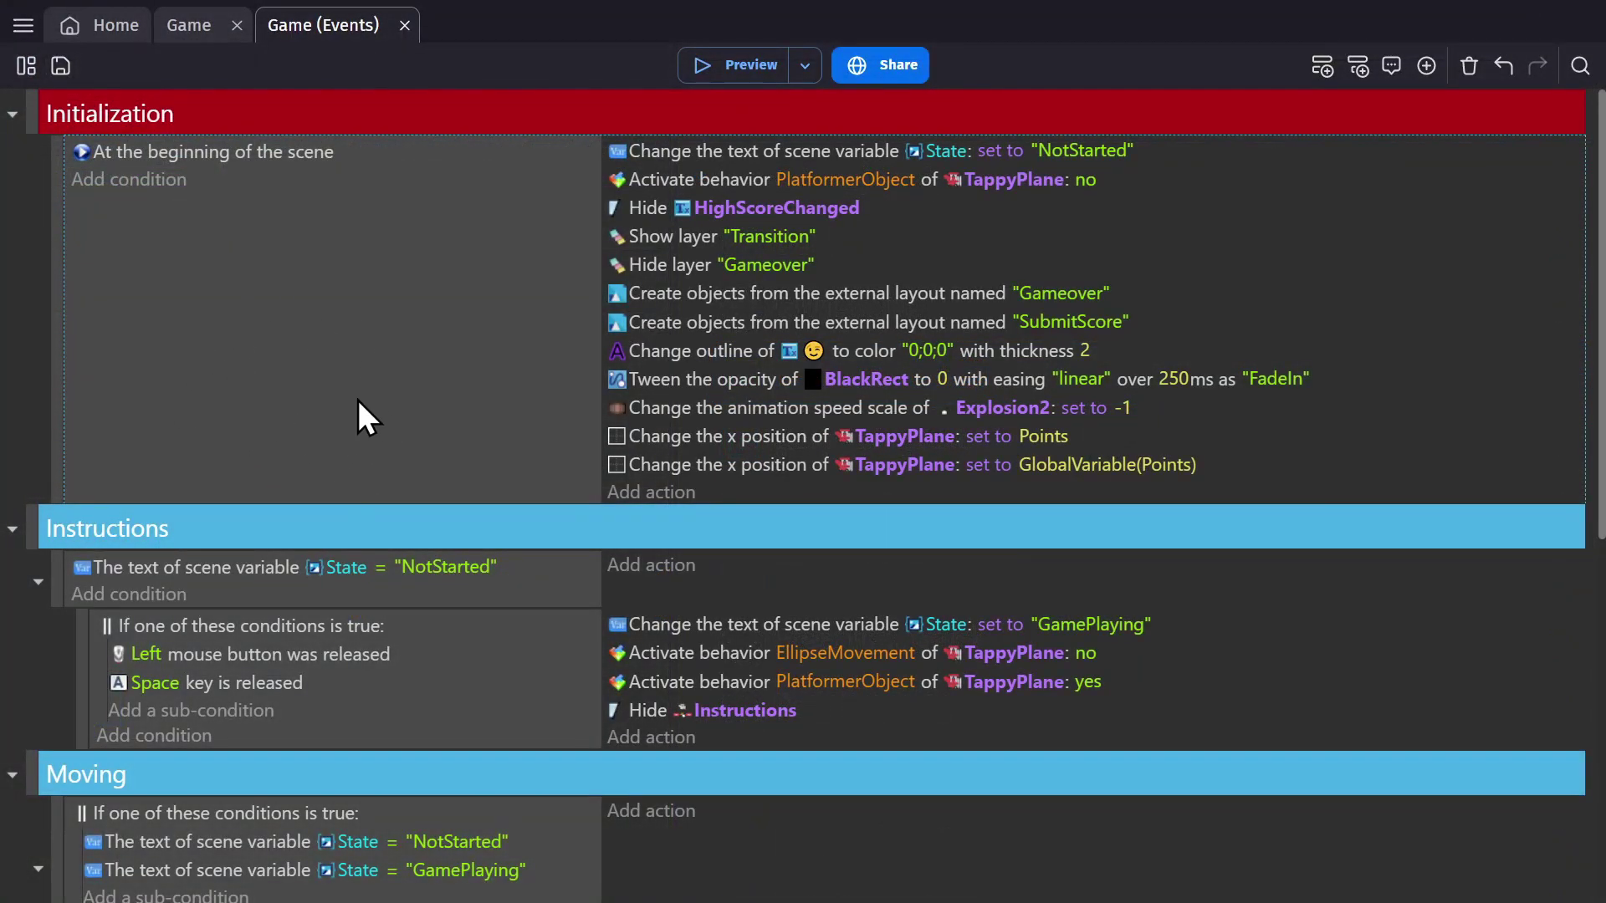
# Start a new action and choose the general Scale action for TappyPlane
pyautogui.click(642, 494)
pyautogui.write('w')
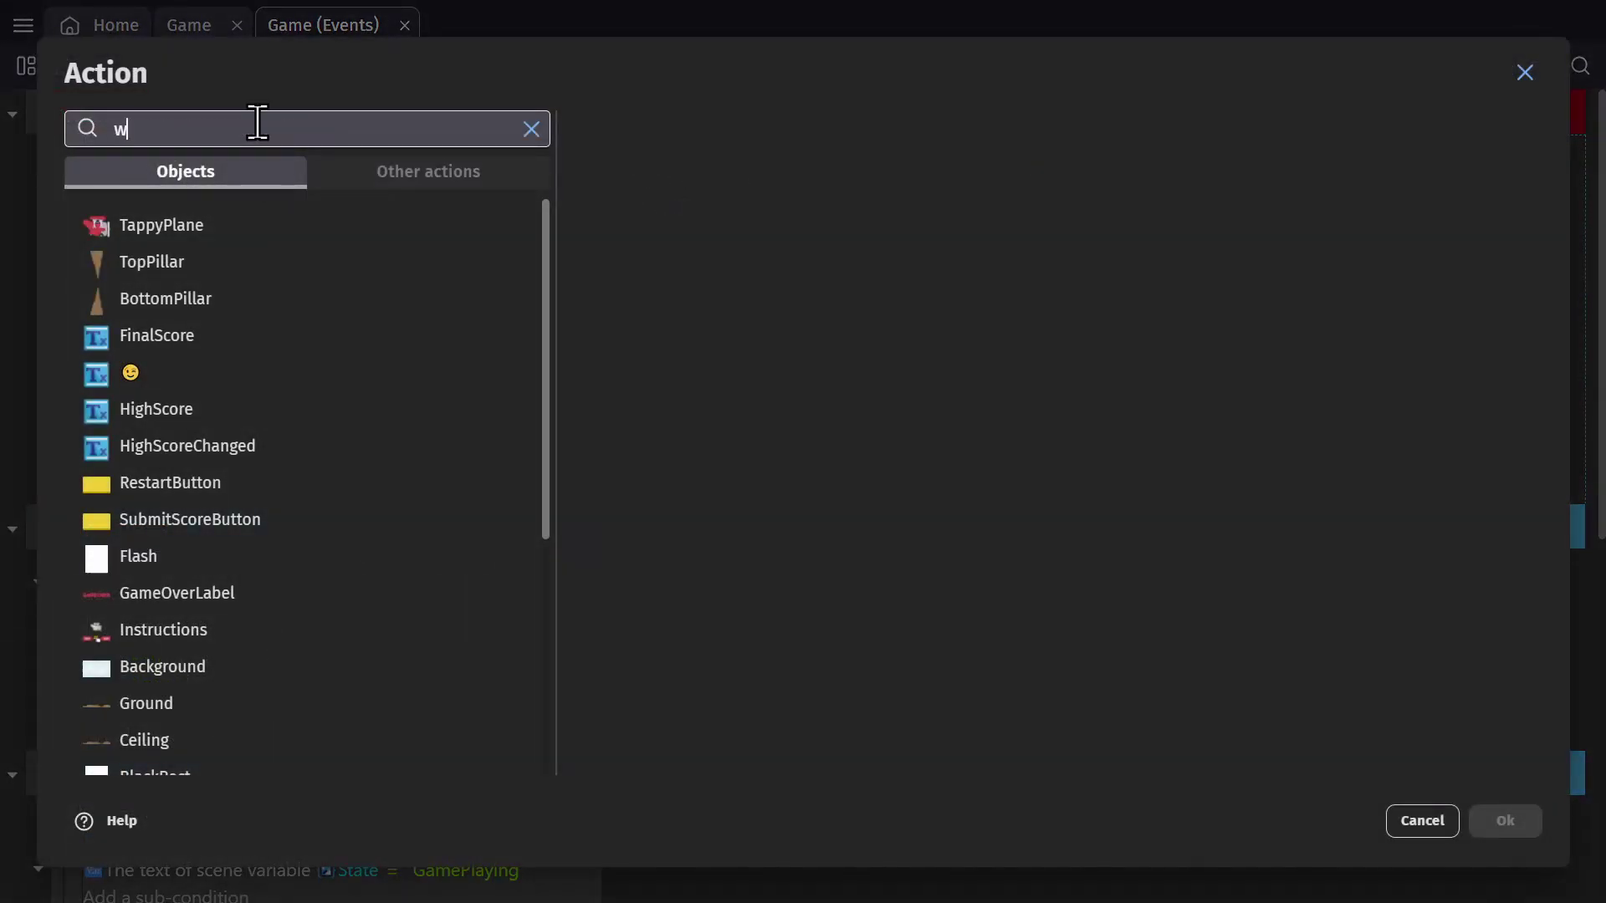
pyautogui.write('idth')
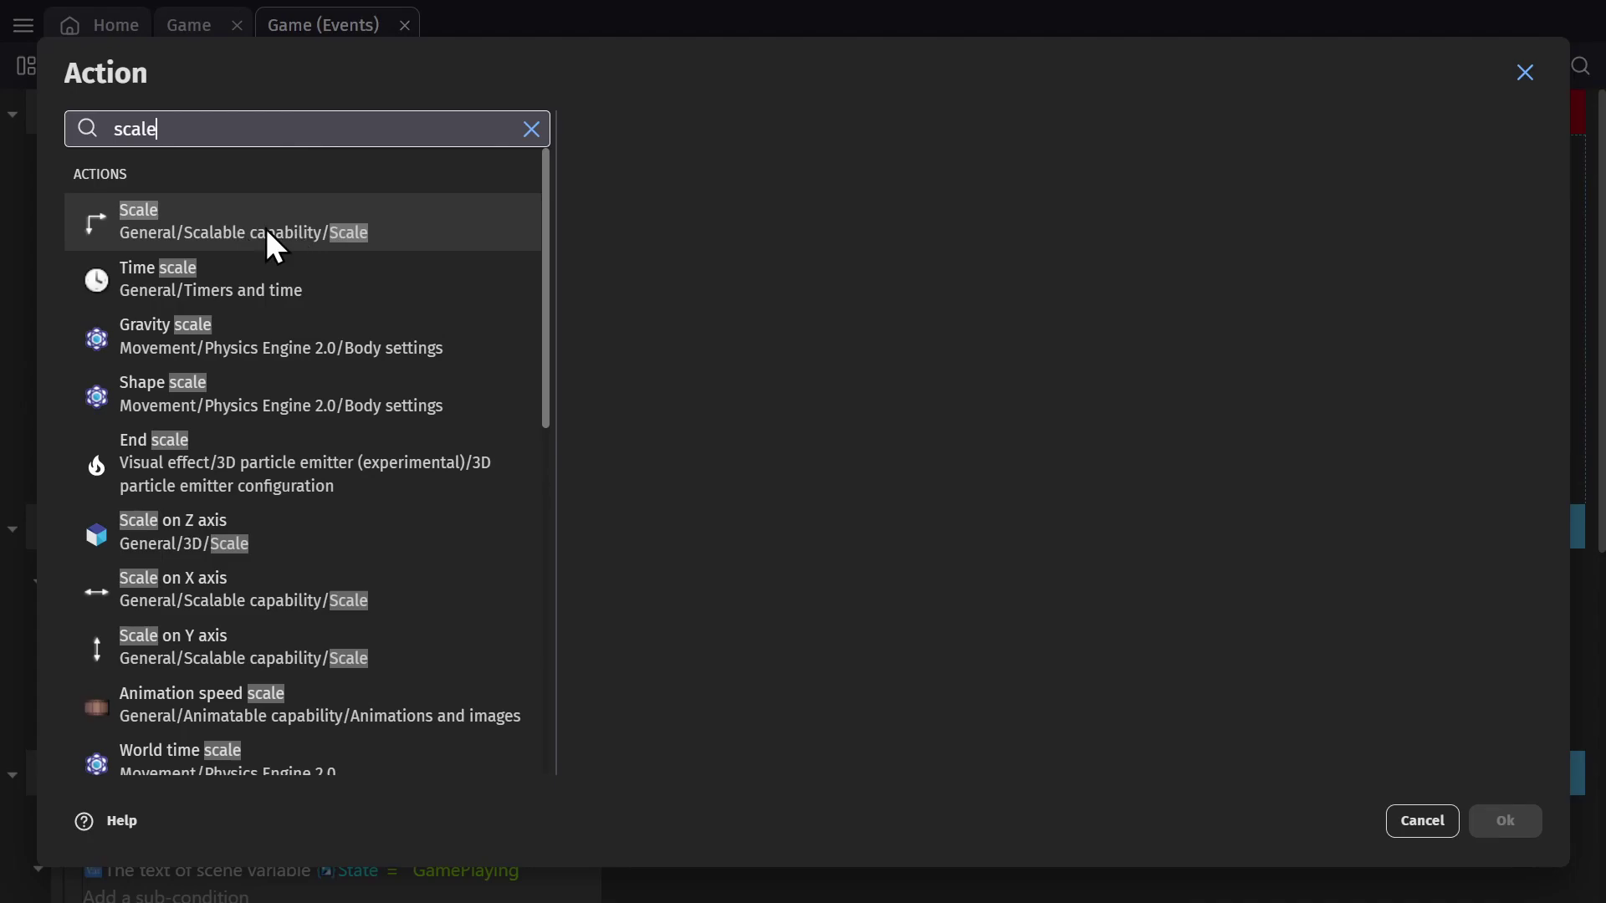
pyautogui.click(266, 228)
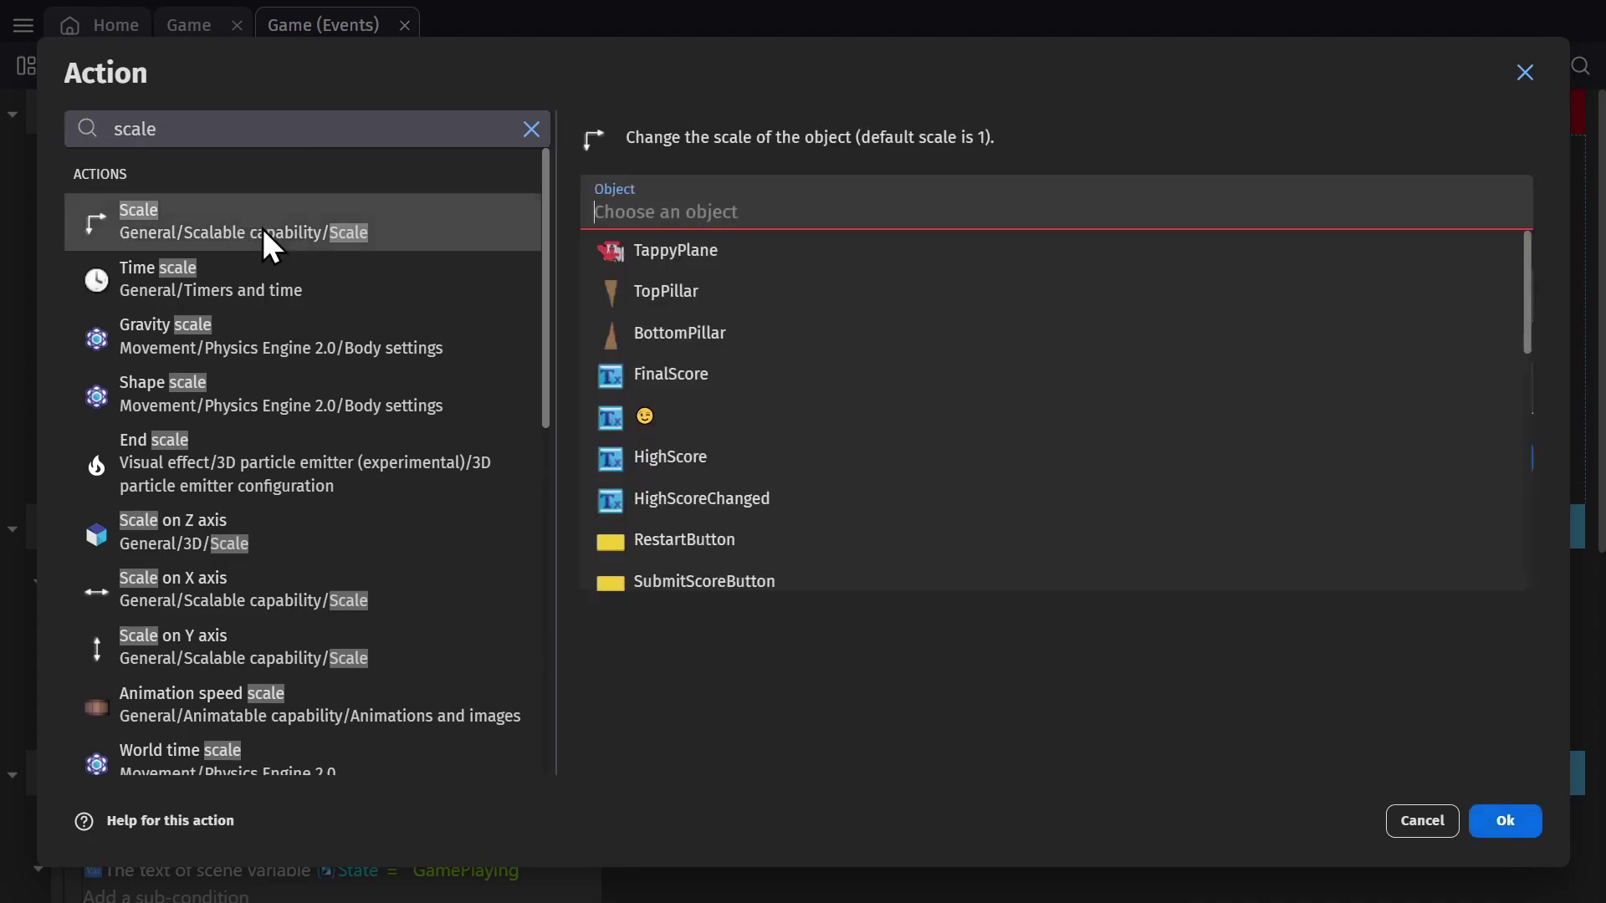
pyautogui.click(726, 251)
# Search the action list for the shared 'width' and 'opacity' actions
pyautogui.tripleClick(435, 134)
pyautogui.write('width')
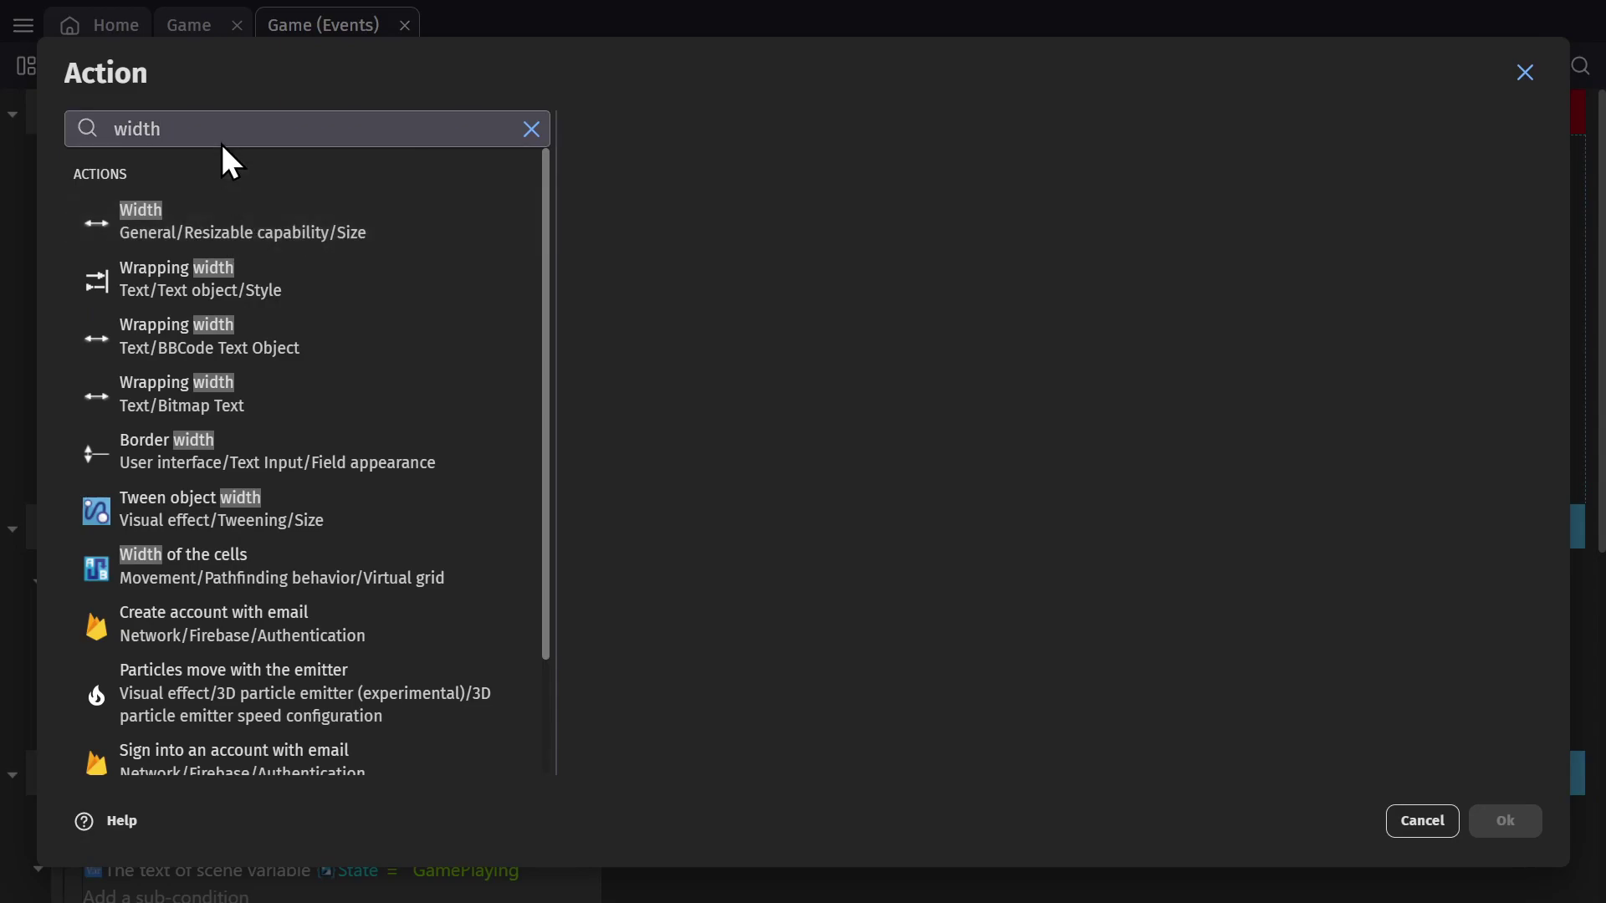
pyautogui.tripleClick(186, 121)
pyautogui.write('opacity')
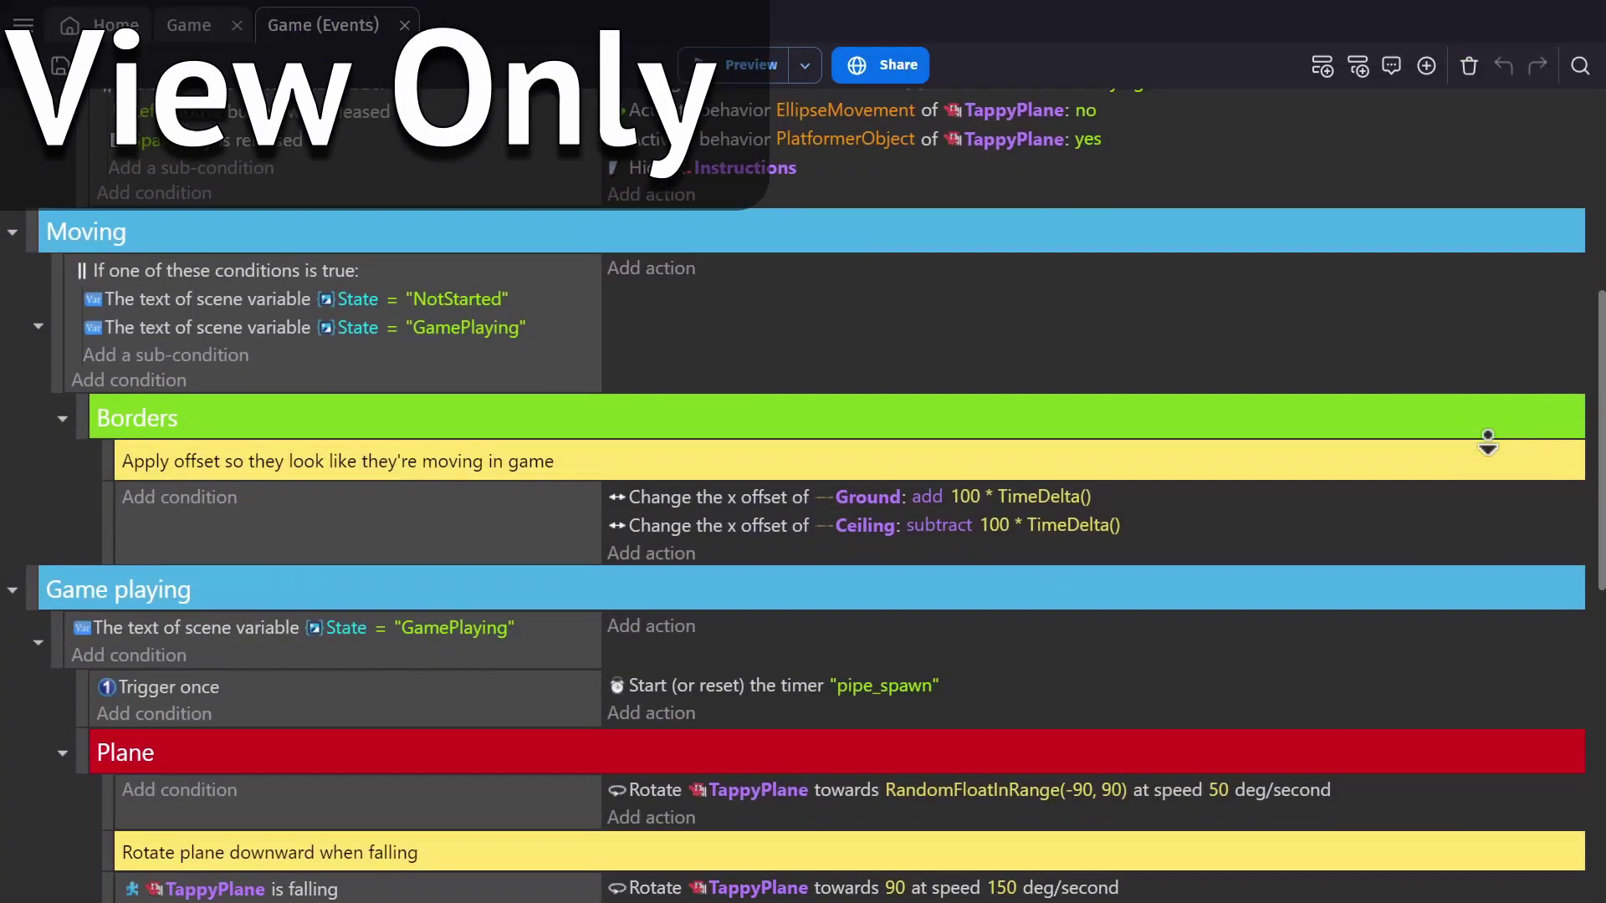
# Scroll down the events sheet to the Game playing, Plane and Pipe spawn groups
pyautogui.scroll(-3, 1487, 444)
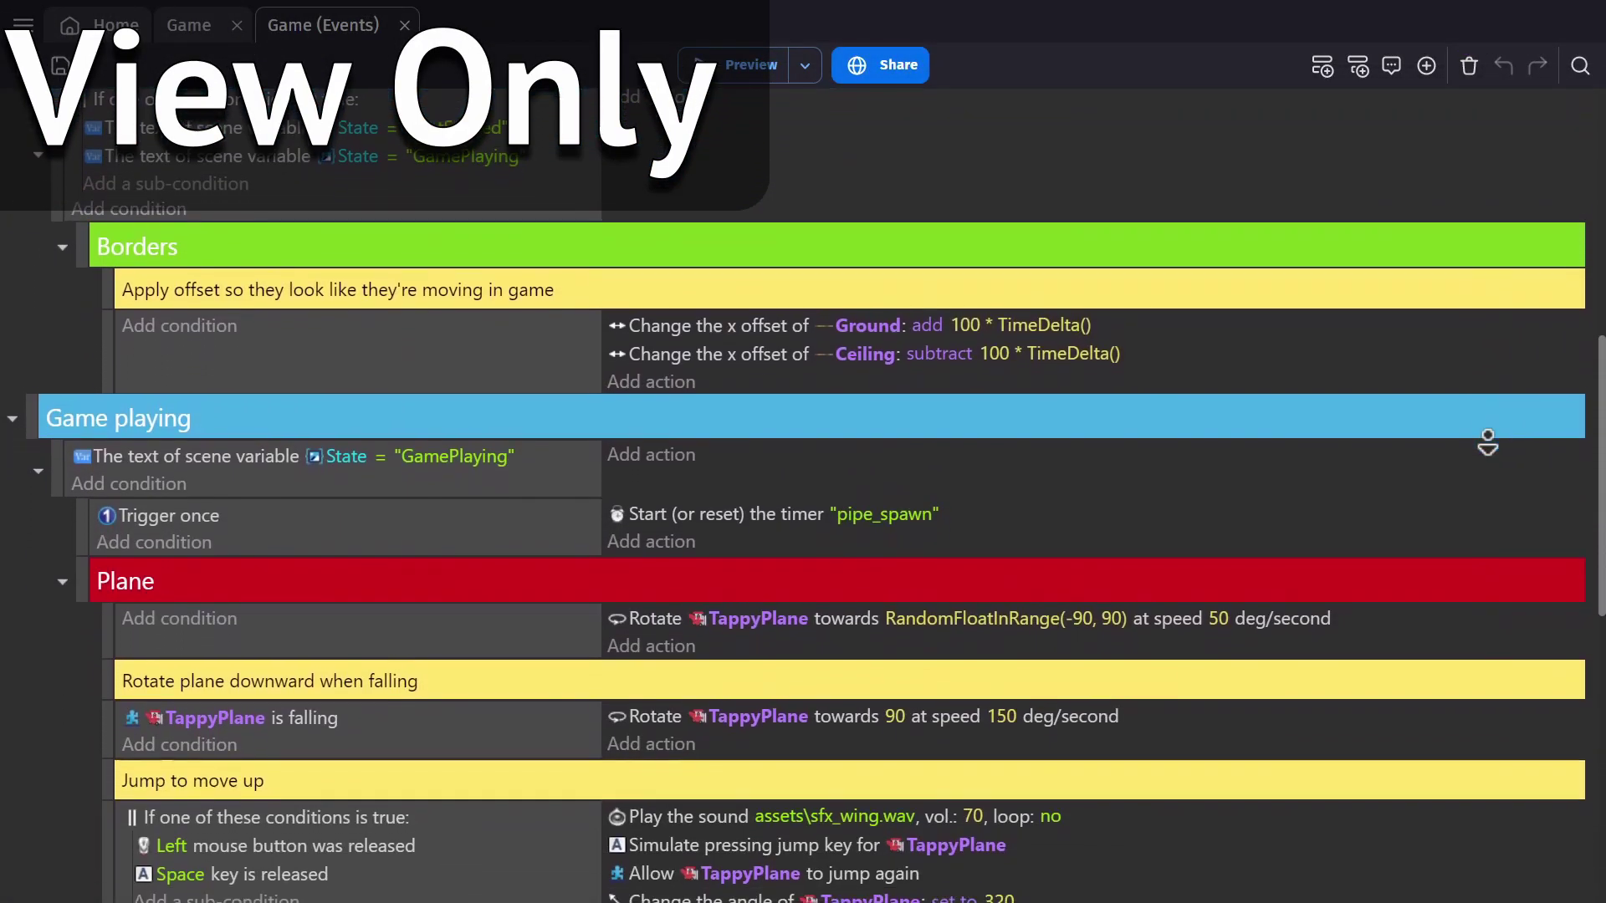
pyautogui.scroll(-3, 1487, 444)
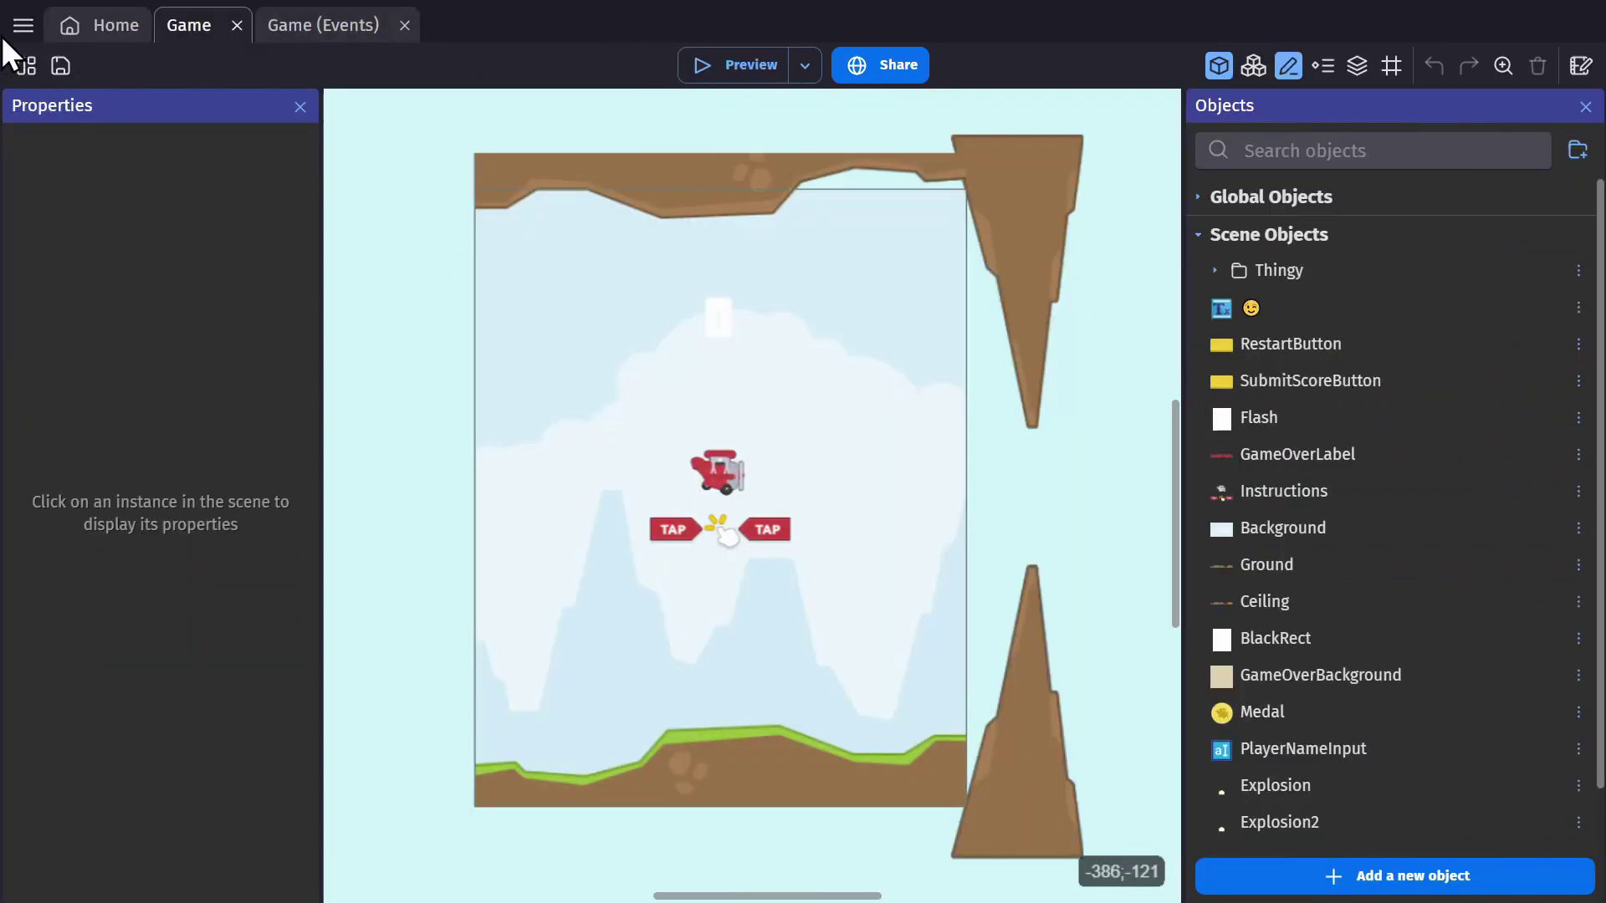
# Open File > Save as... to view the GDevelop Cloud save location, then cancel without saving
pyautogui.click(21, 27)
pyautogui.moveTo(39, 59)
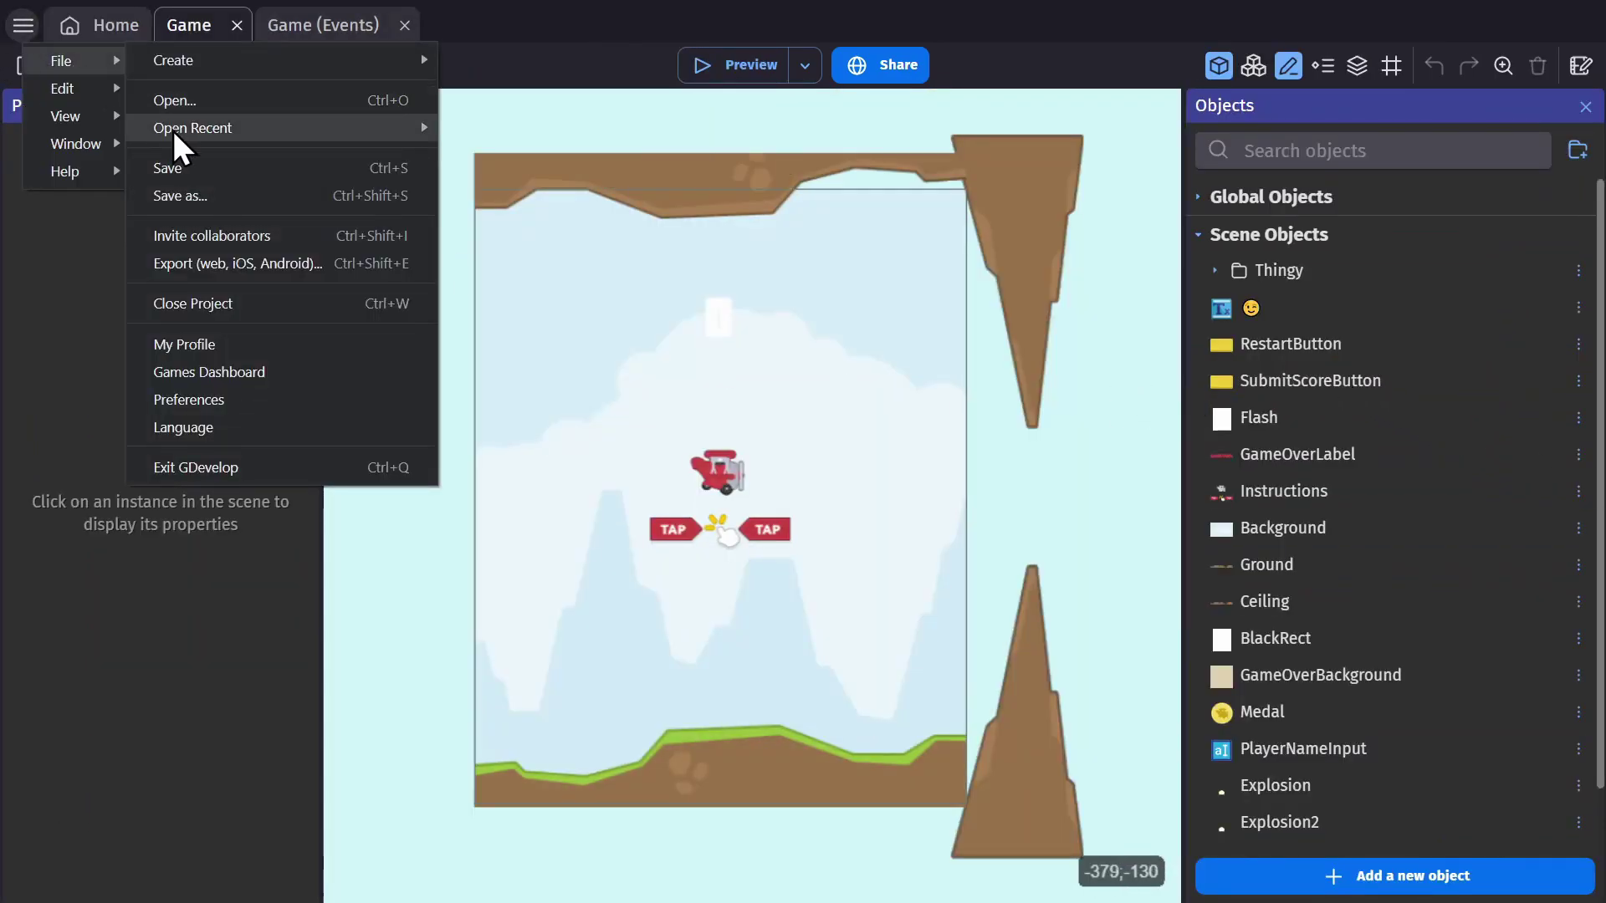
pyautogui.click(184, 194)
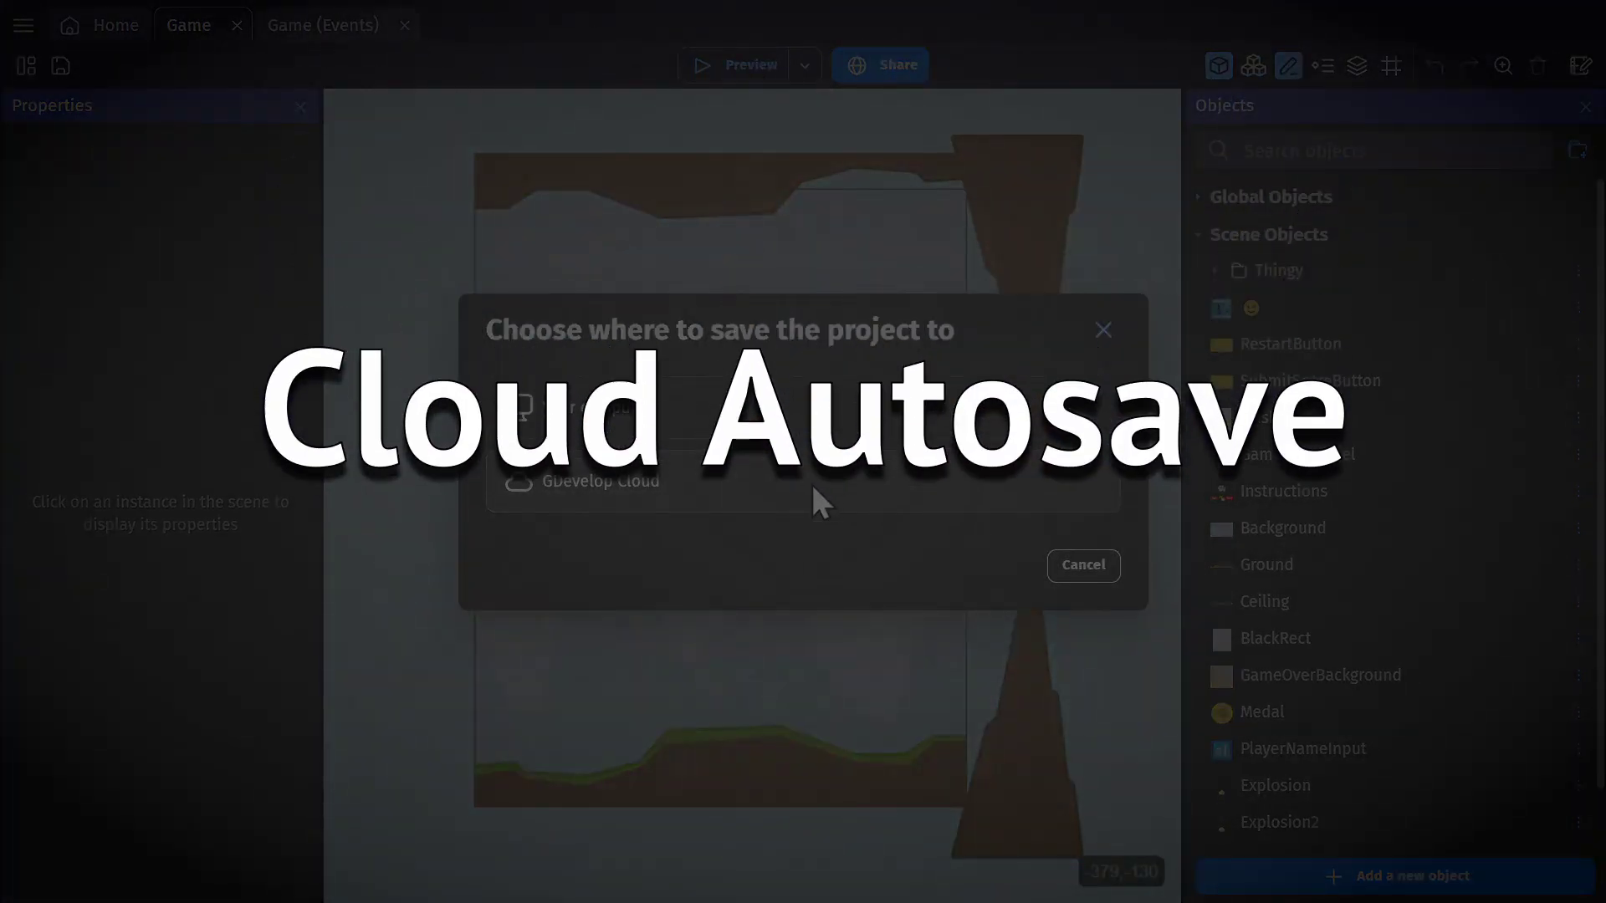
pyautogui.click(1069, 566)
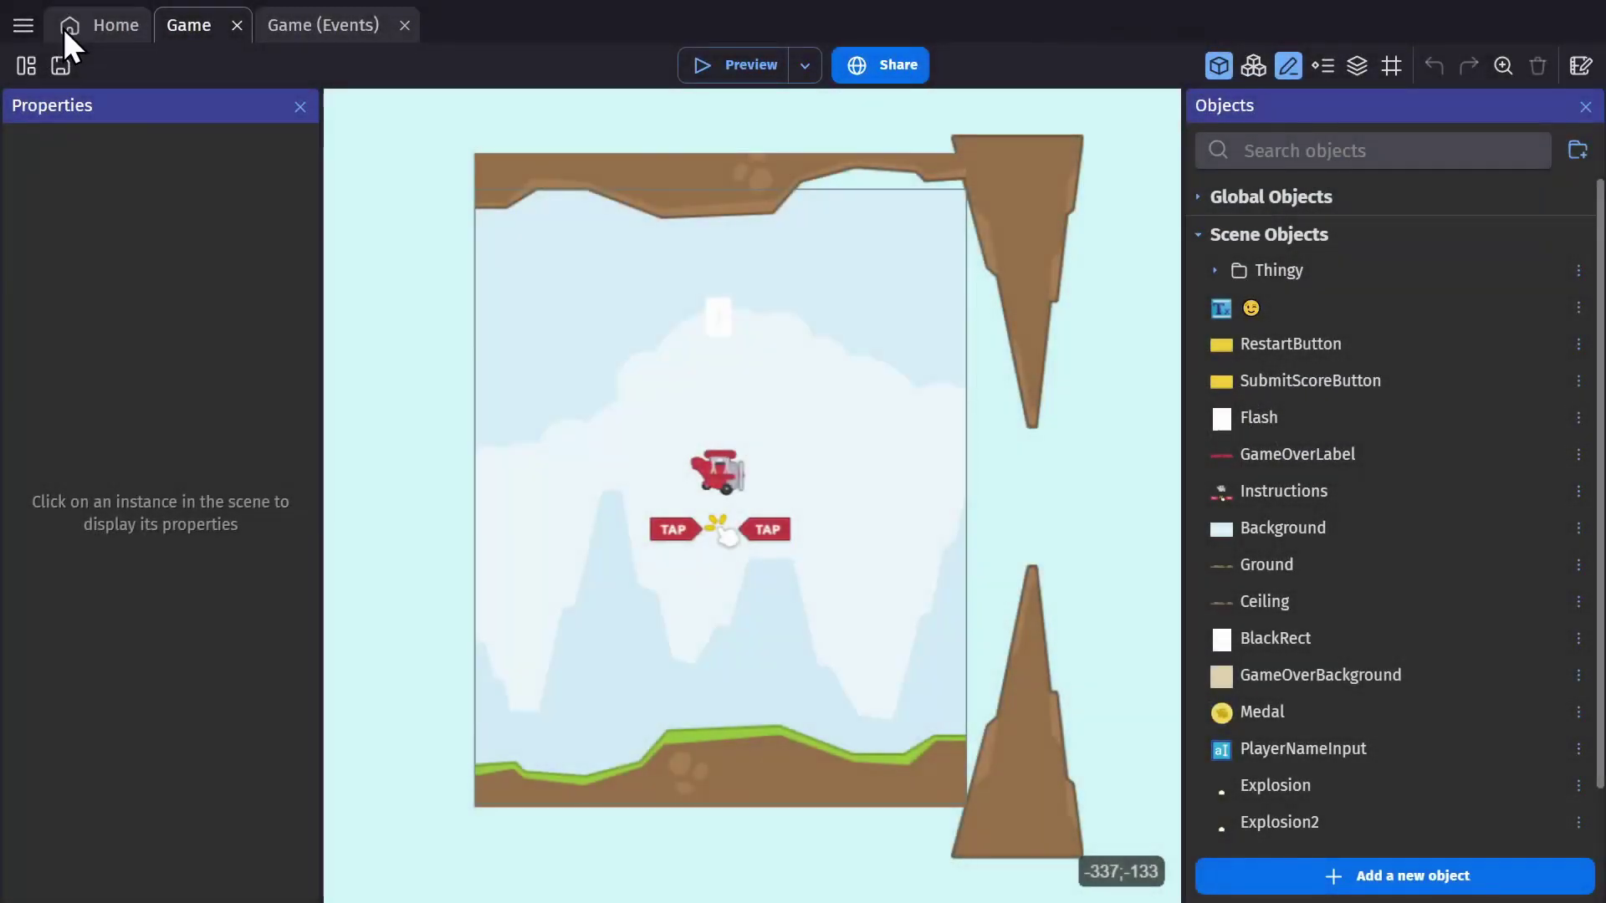
# From the Home page, review the Advanced preferences such as auto-save on preview, closing them unchanged
pyautogui.click(66, 27)
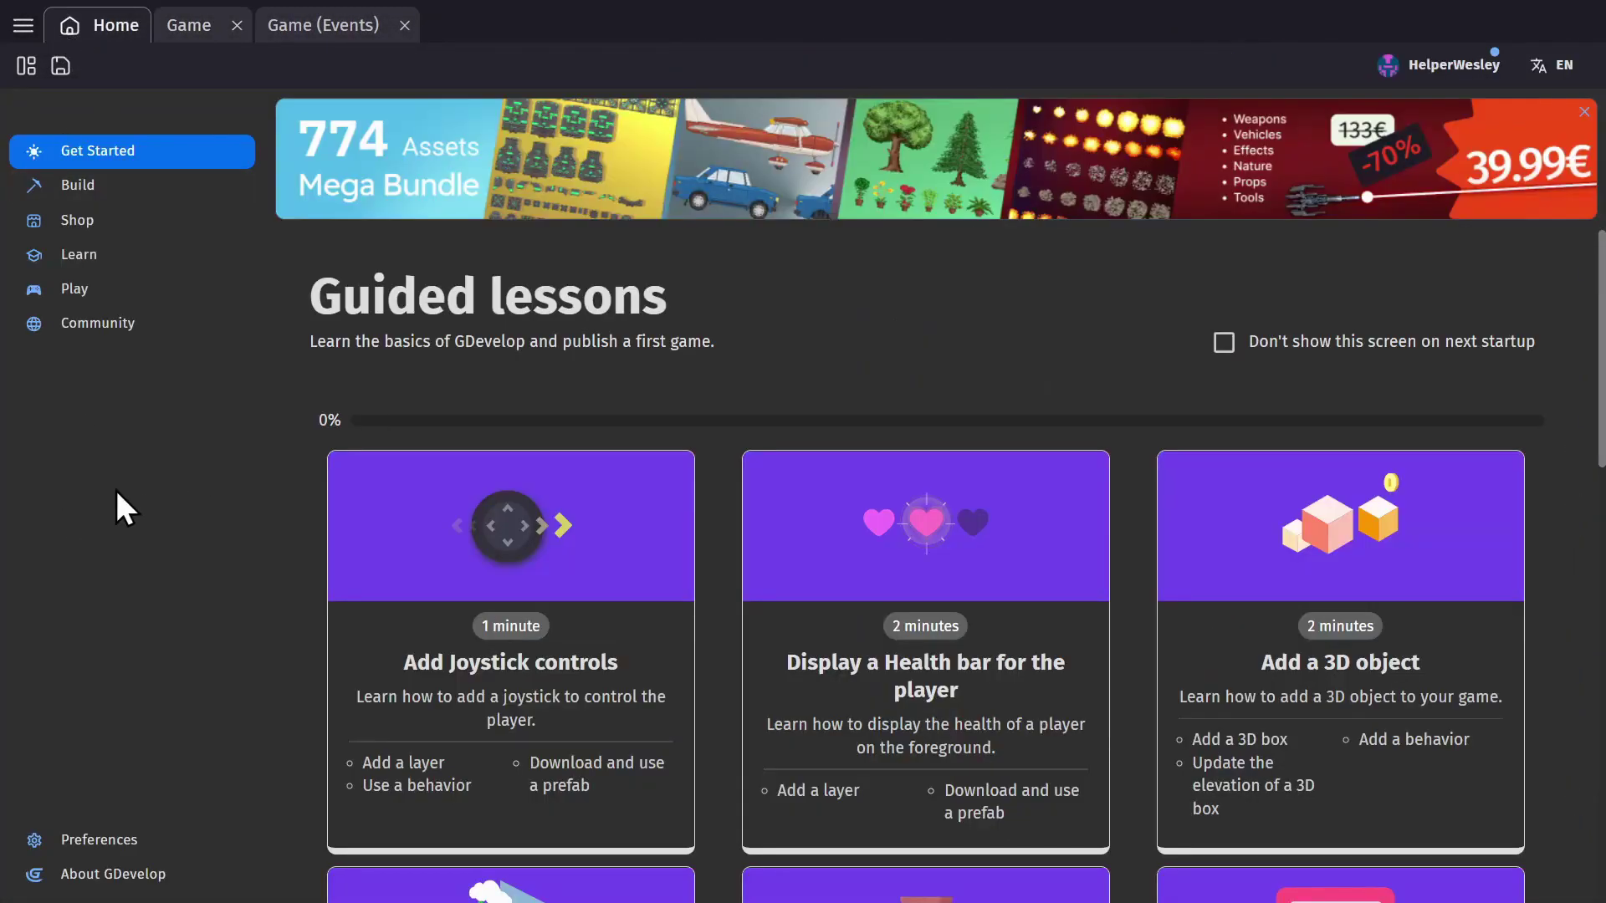
pyautogui.click(117, 834)
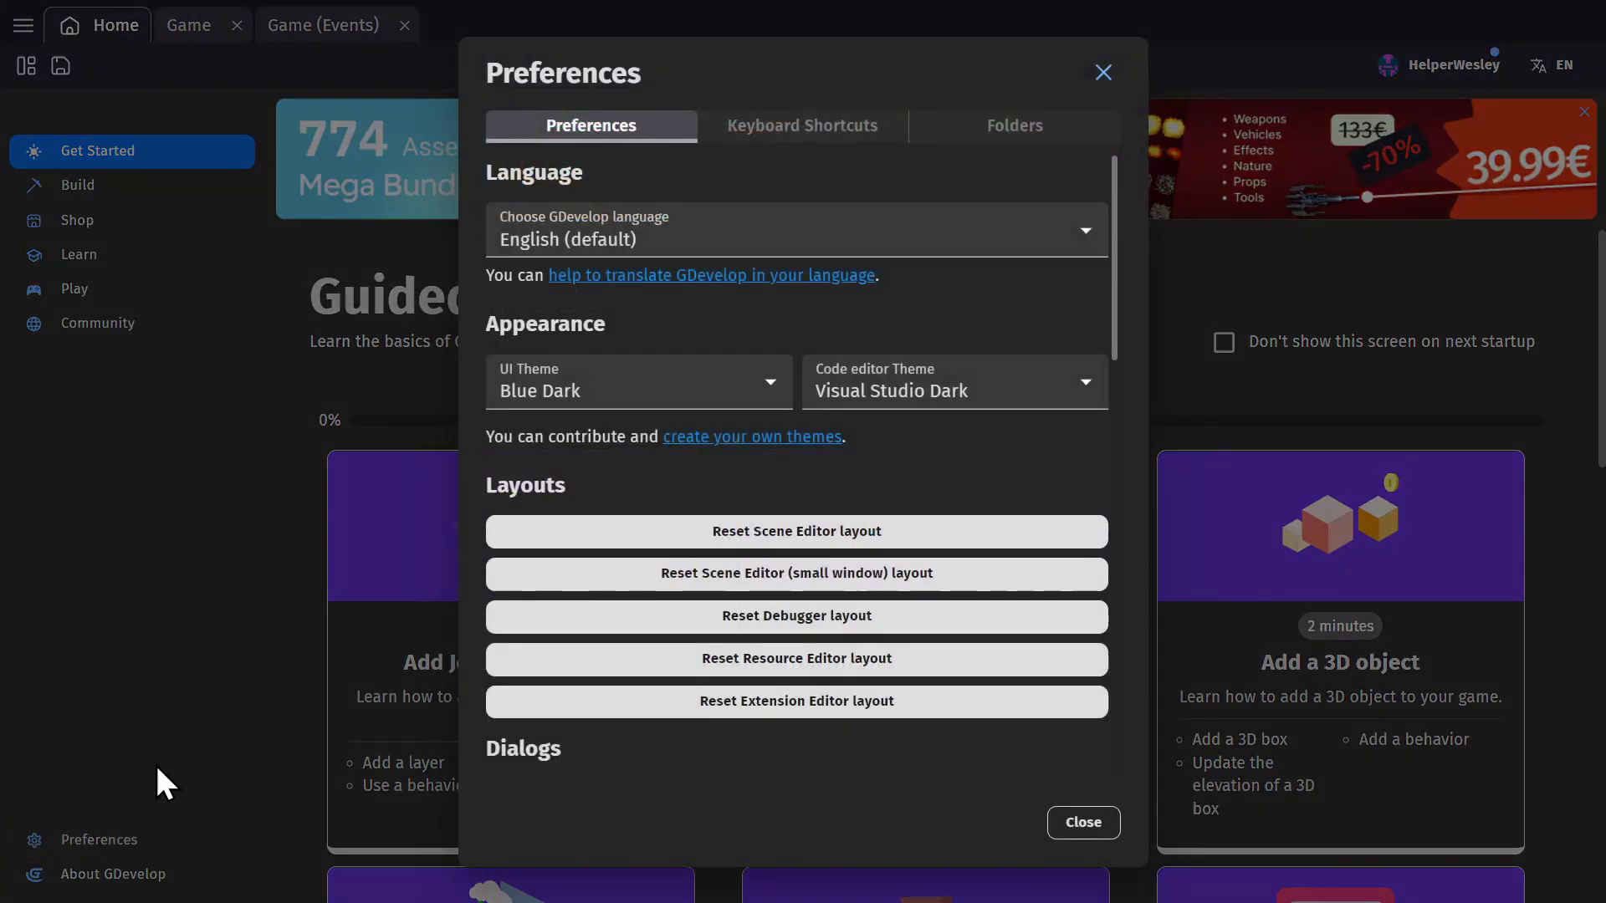
pyautogui.scroll(-15, 996, 371)
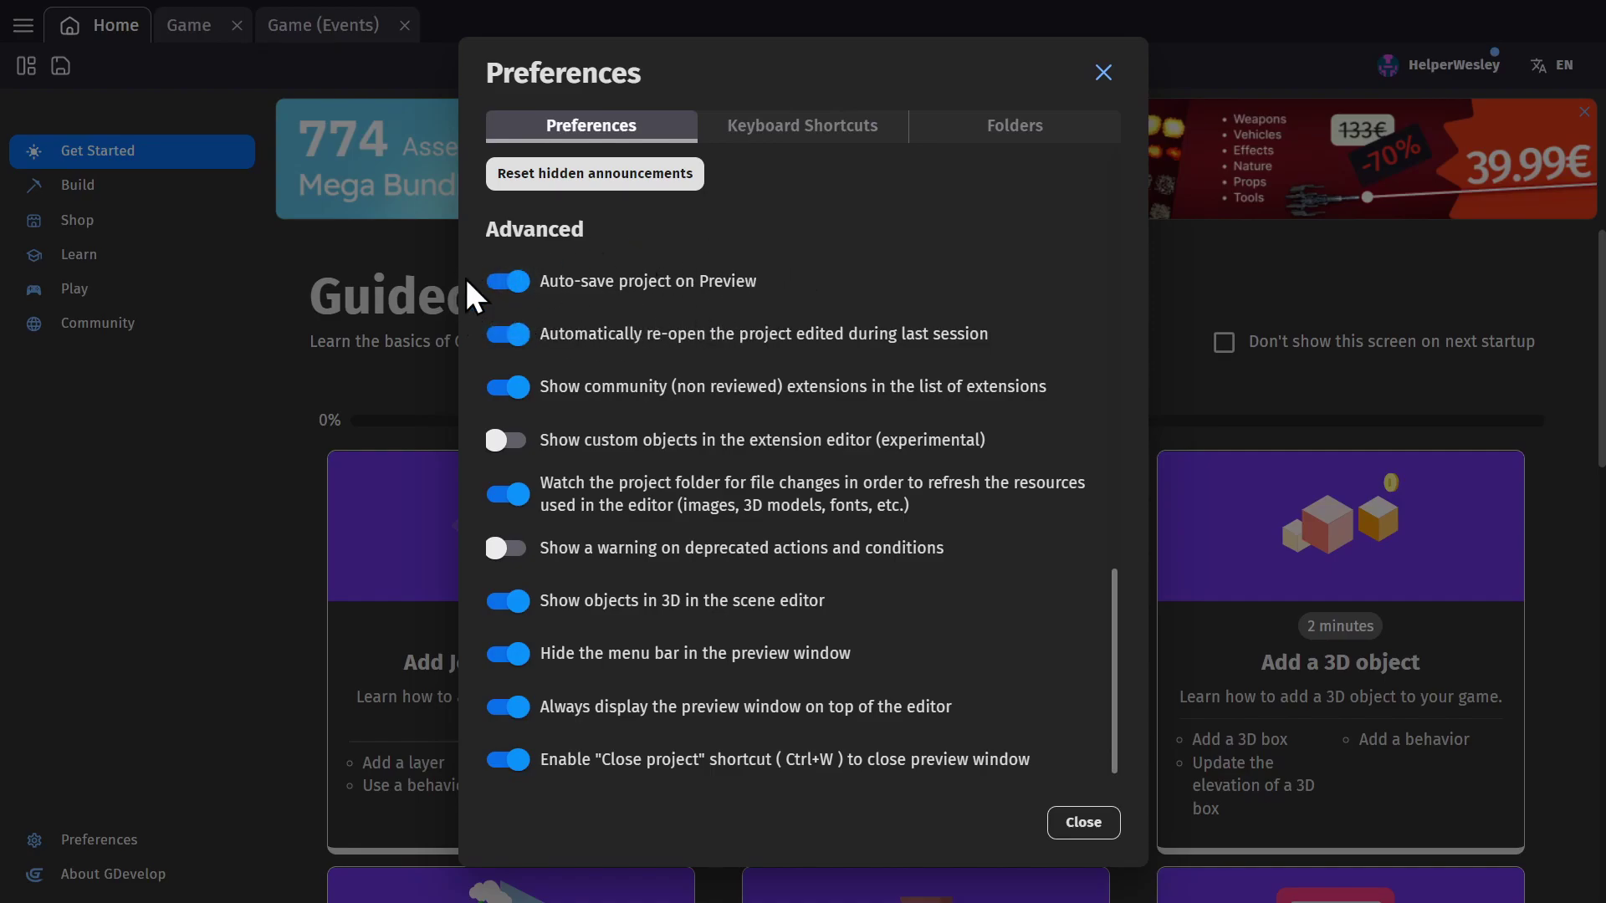
pyautogui.click(1080, 822)
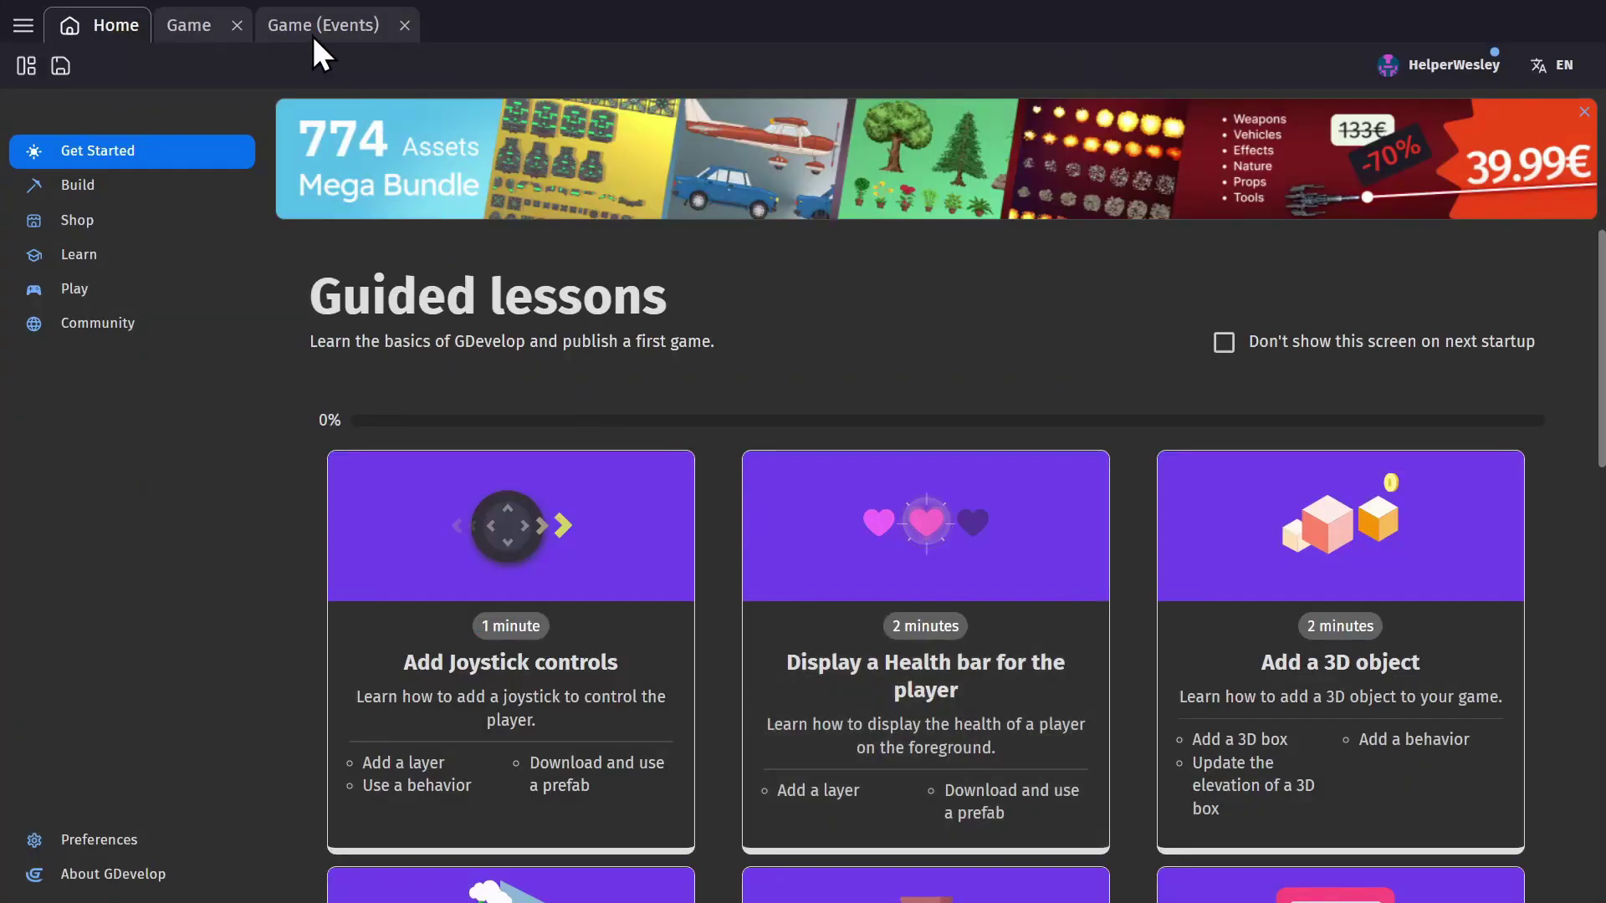